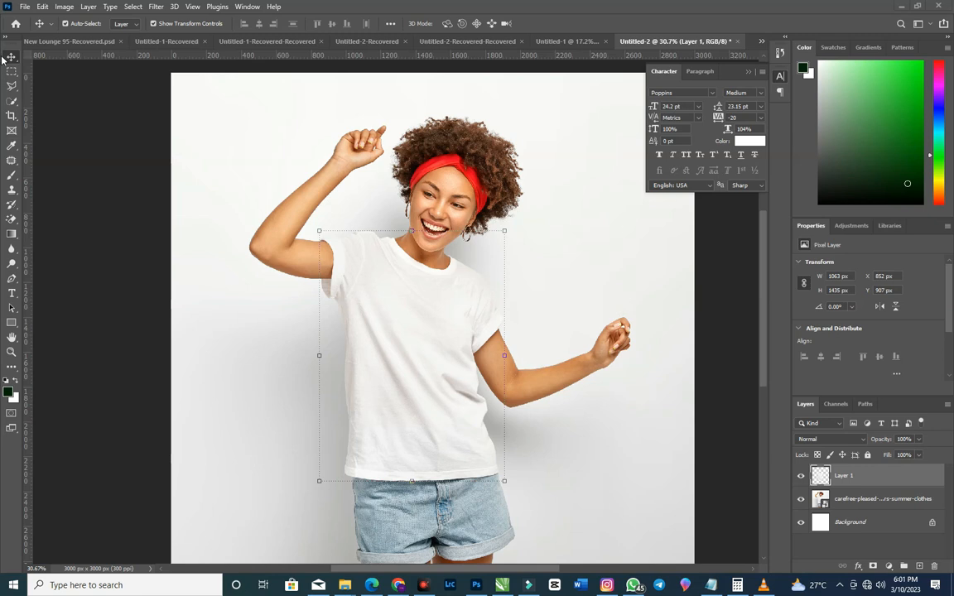
- Check the T-shirt cut-out without the photo behind it, and lock both Layer 1 and the photo layer against changes
left_click(800, 500)
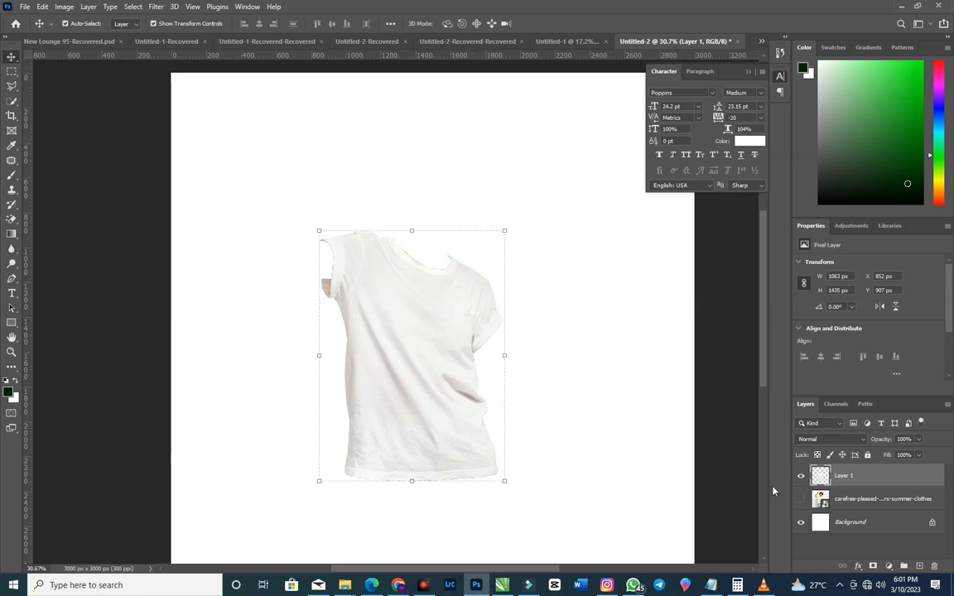
left_click(801, 501)
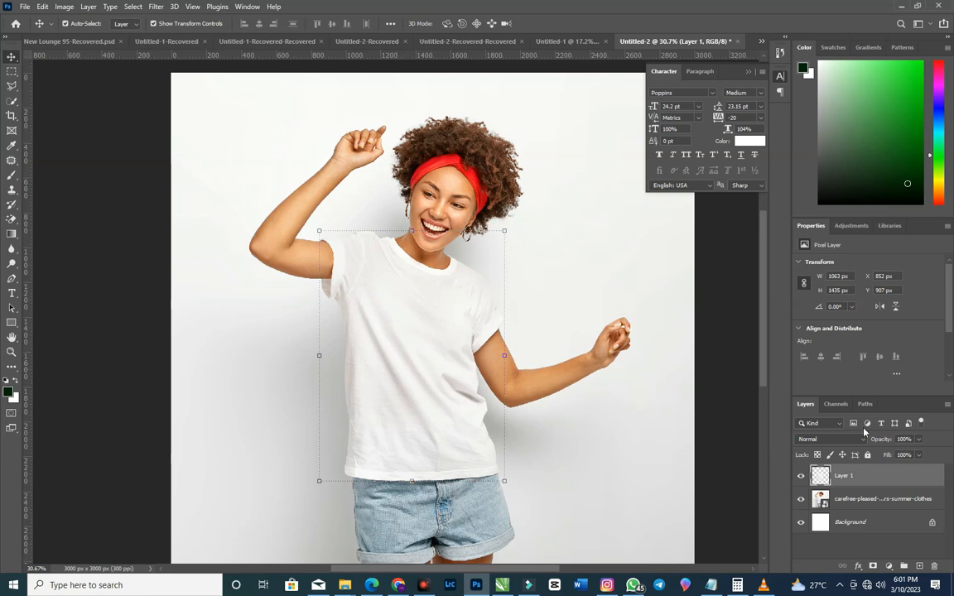
left_click(867, 459)
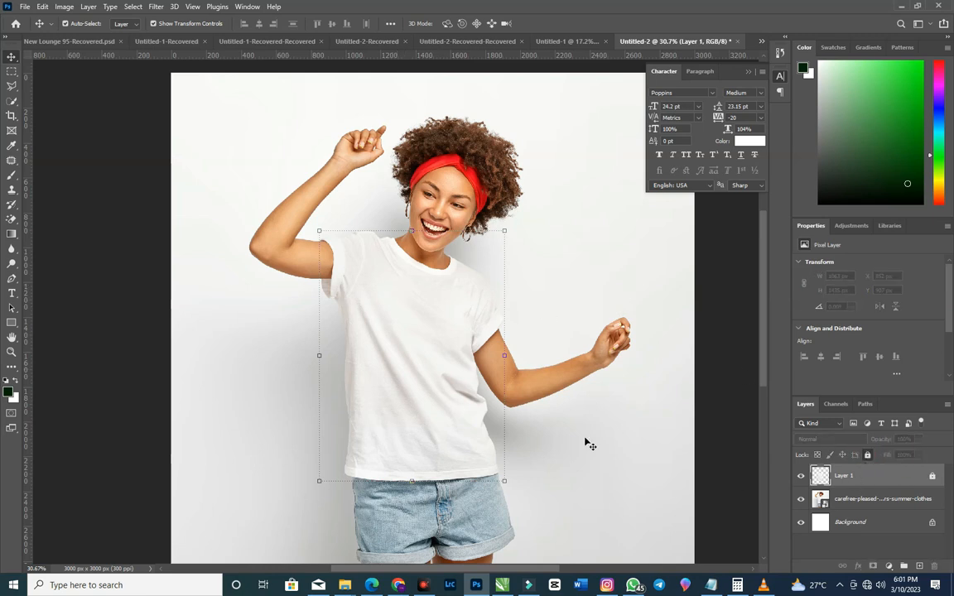
left_click_drag(458, 299, 323, 358)
key("ctrl+z")
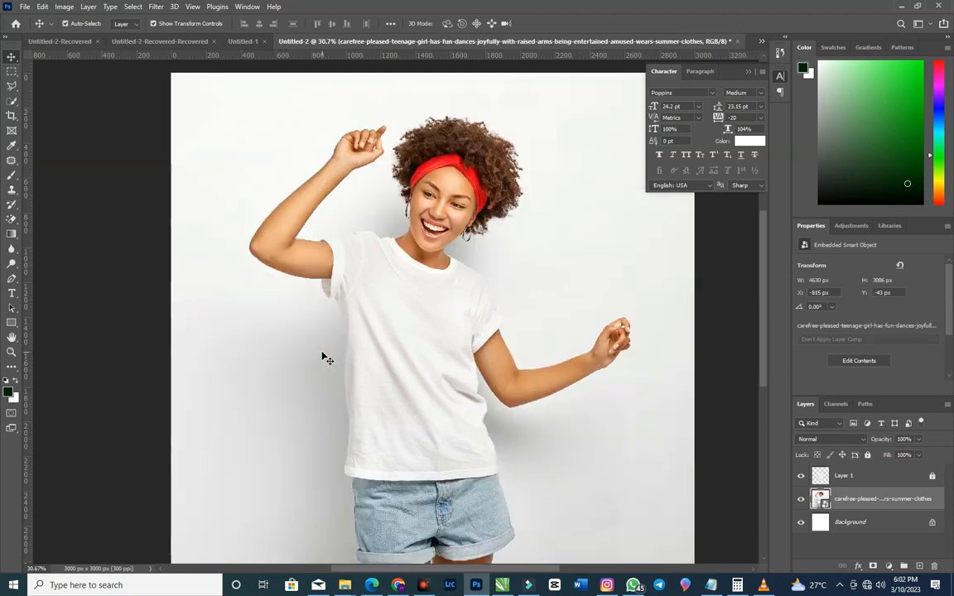
left_click(868, 455)
left_click_drag(367, 360, 453, 265)
left_click_drag(432, 210, 581, 419)
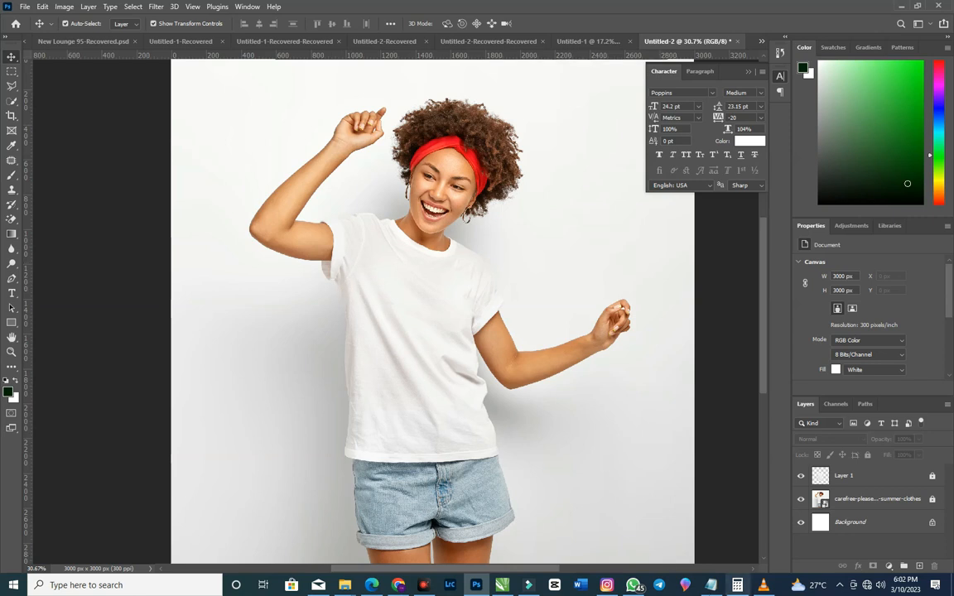
- Add a Levels adjustment clipped to Layer 1 and lower its white output level to 72
left_click(887, 480)
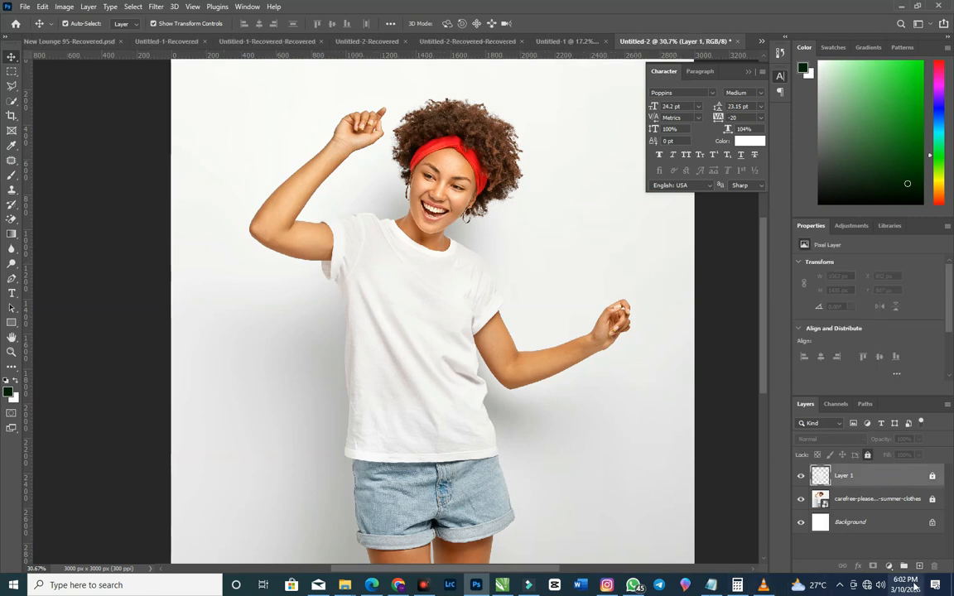
left_click(889, 566)
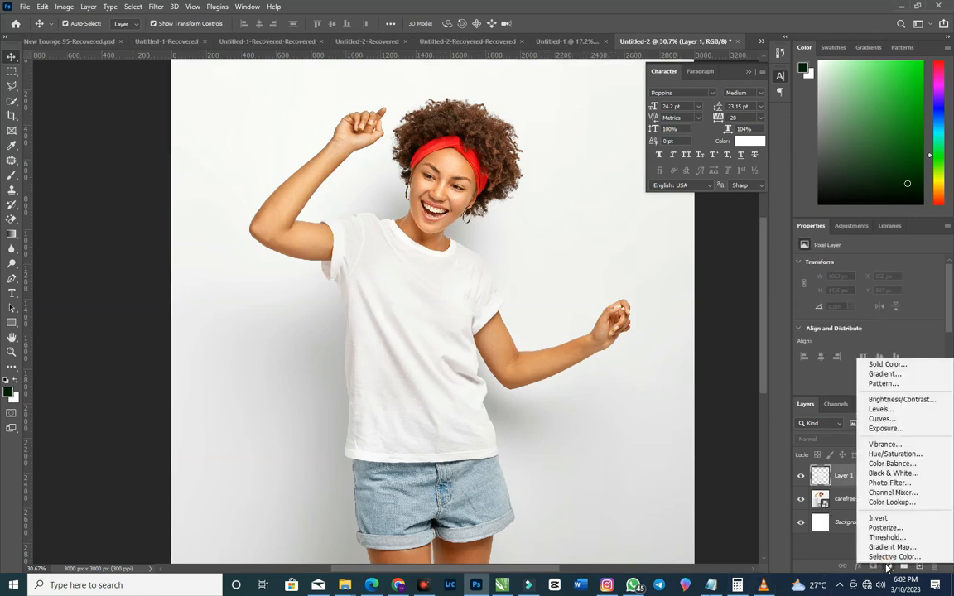
left_click(910, 413)
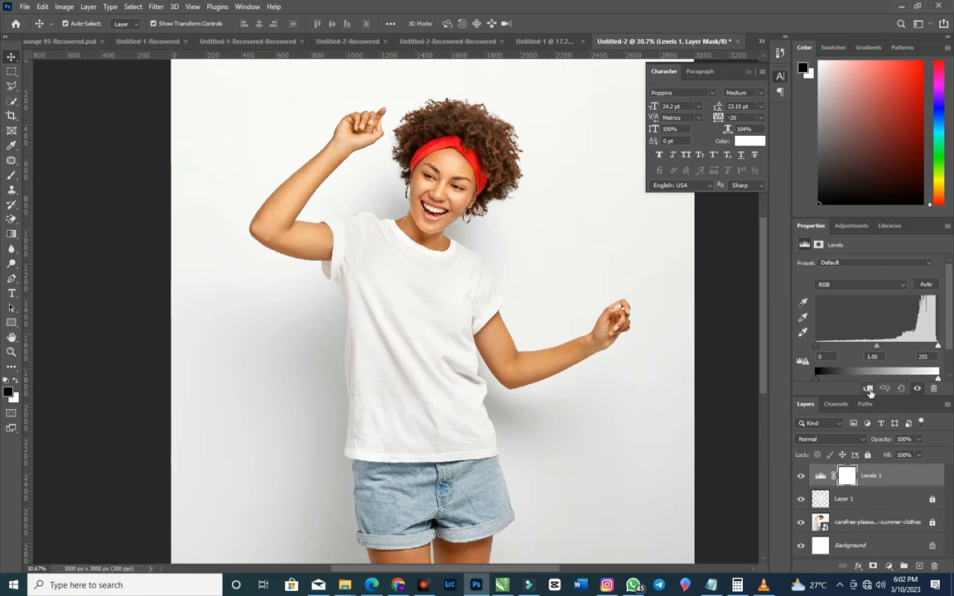
left_click(868, 390)
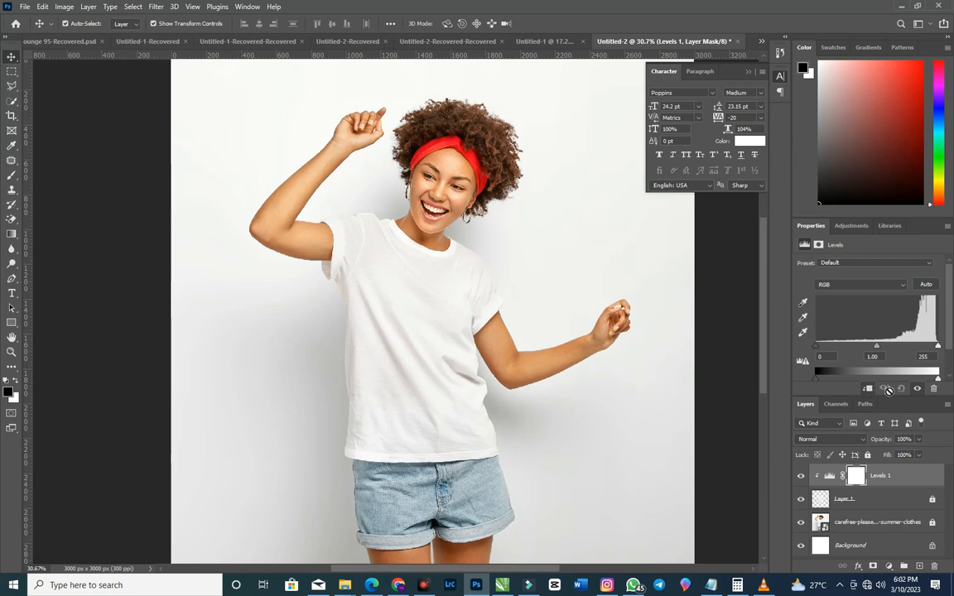
scroll(936, 380, "down", 1)
scroll(937, 380, "down", 1)
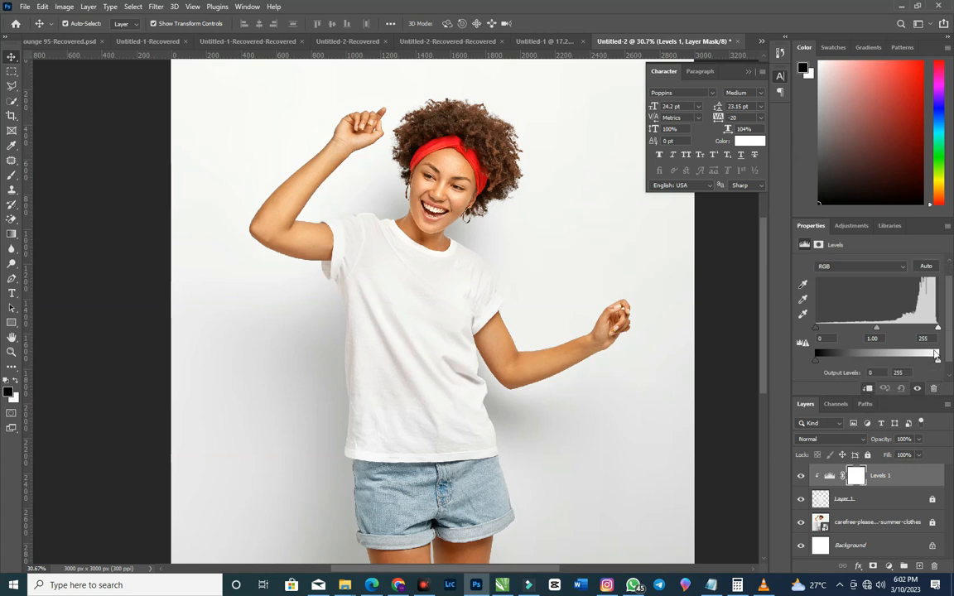
left_click_drag(938, 361, 851, 374)
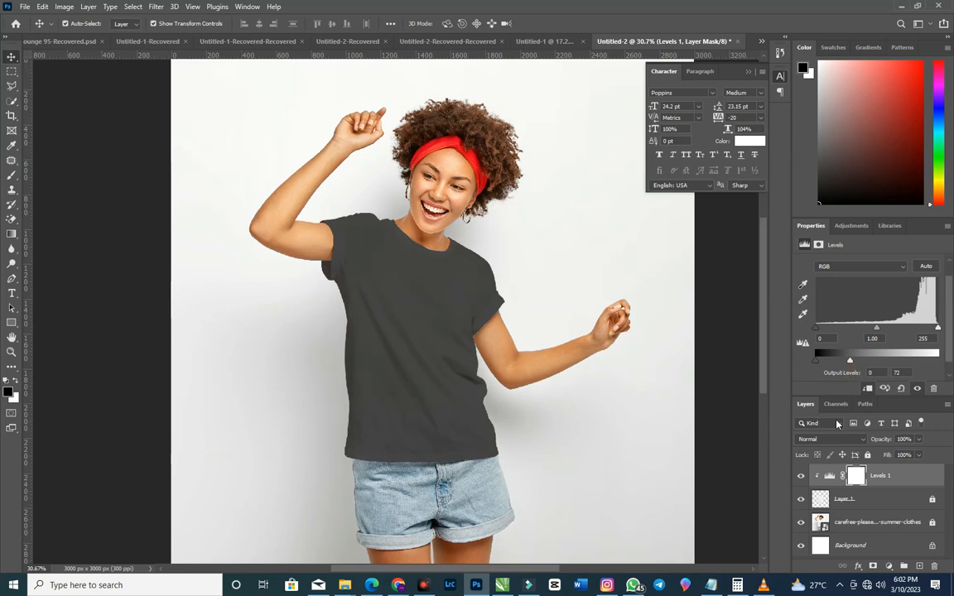
- Examine the darkened shirt's lower hem and folds up close, comparing it with the Levels adjustment hidden and shown
left_click(928, 478)
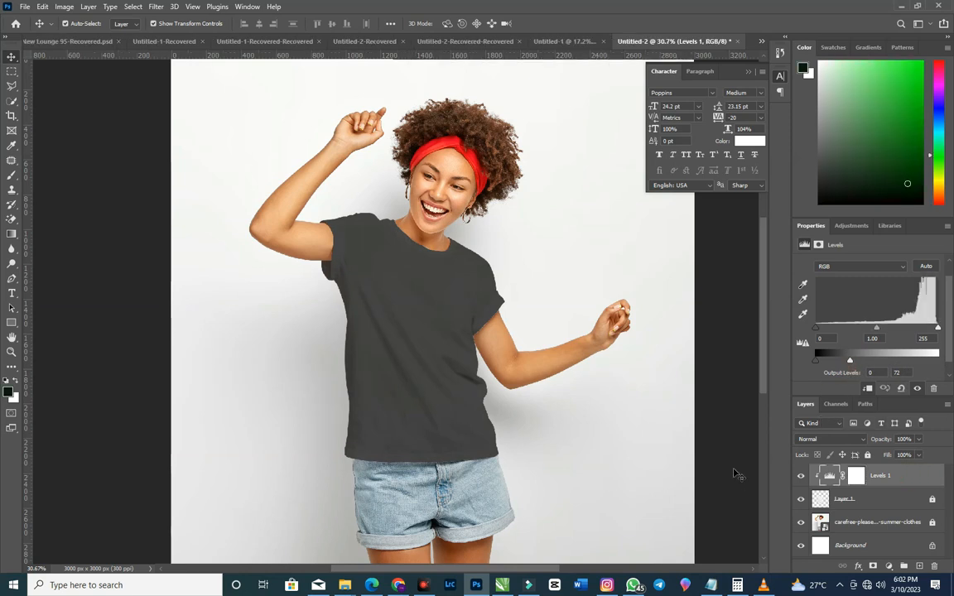
left_click(10, 352)
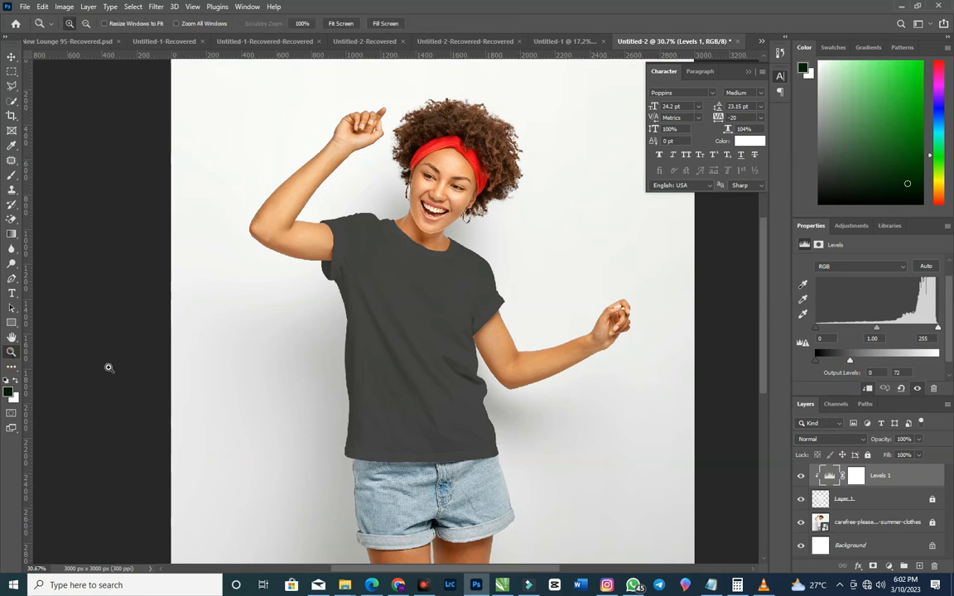
left_click_drag(342, 395, 523, 511)
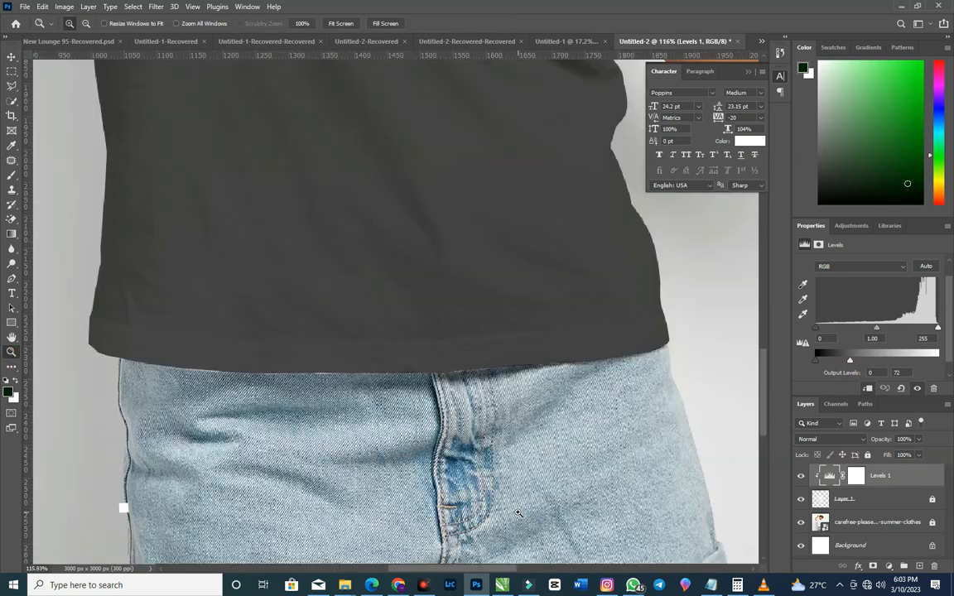
scroll(122, 320, "up", 1)
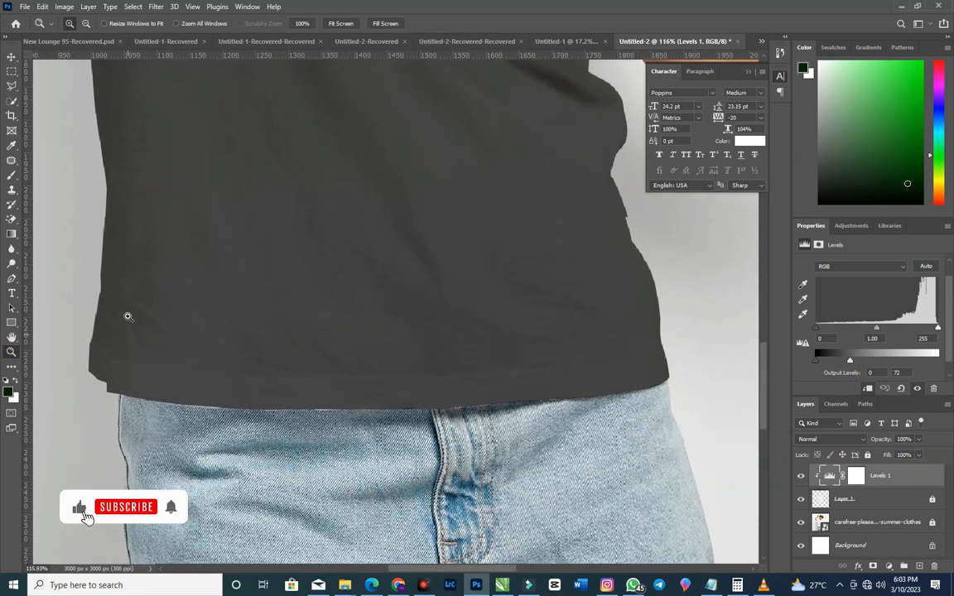
scroll(127, 314, "up", 1)
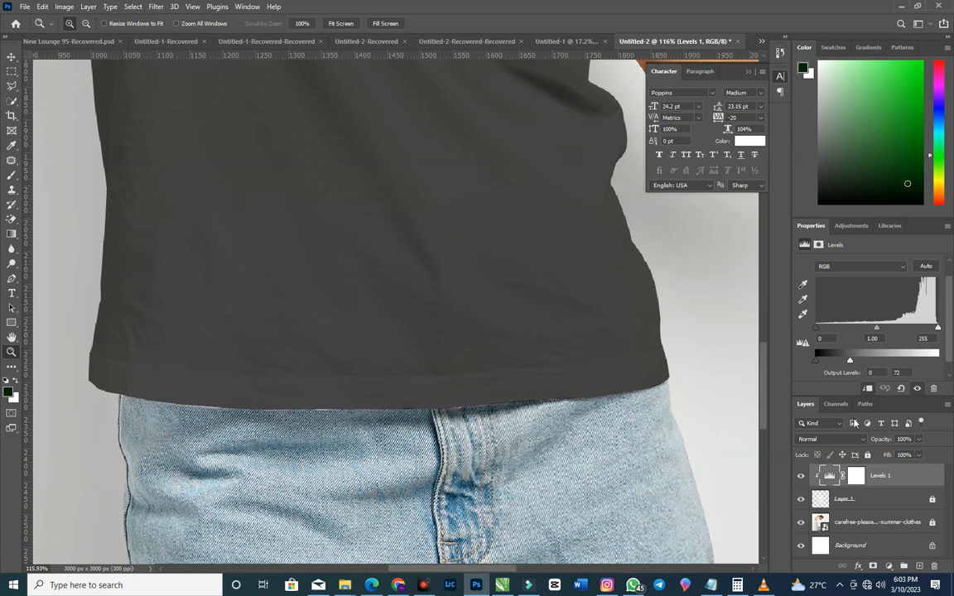
left_click(801, 477)
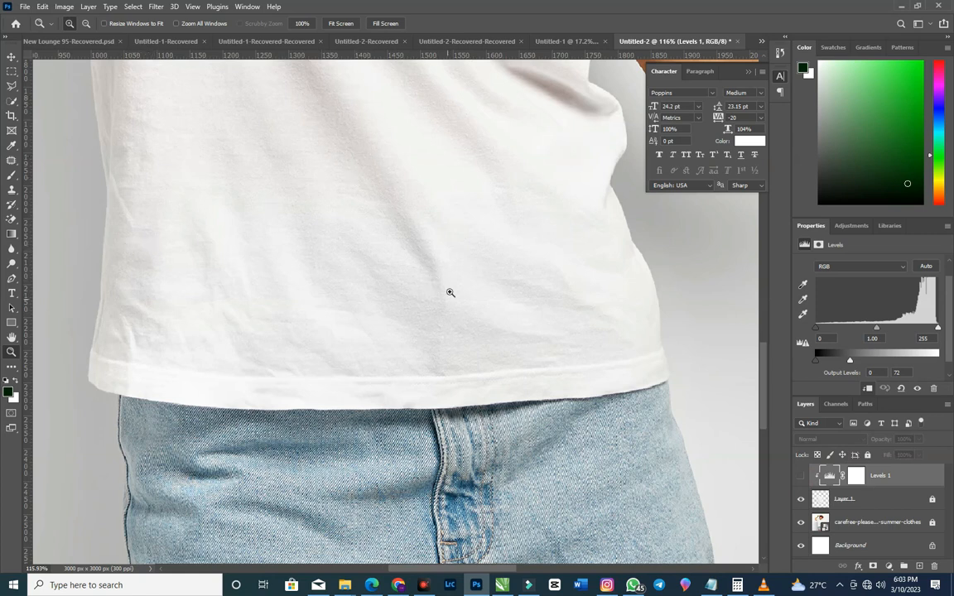
left_click(800, 477)
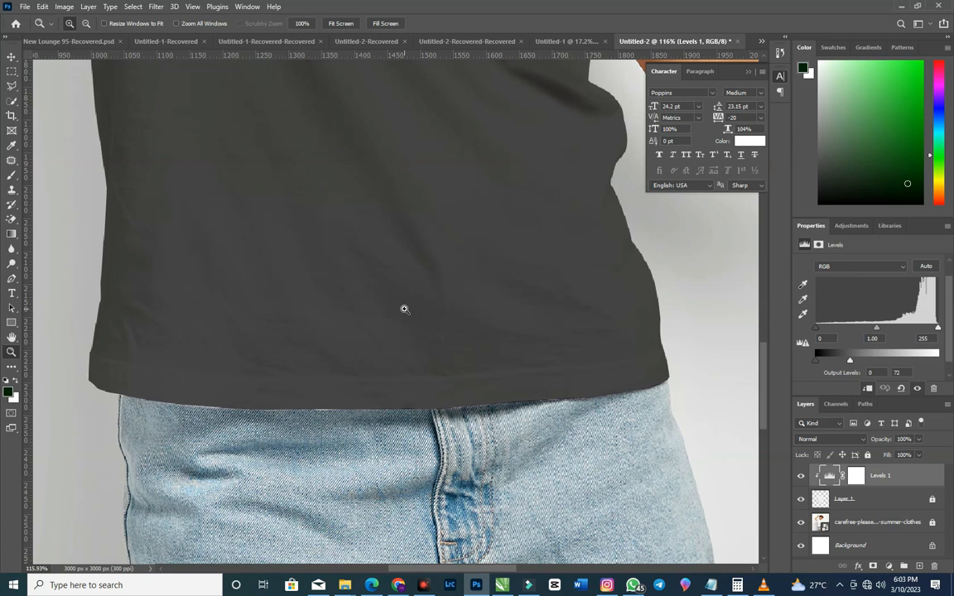
- Set the Levels adjustment's blend mode to Multiply and check the fabric folds up close and in the full image
left_click(806, 442)
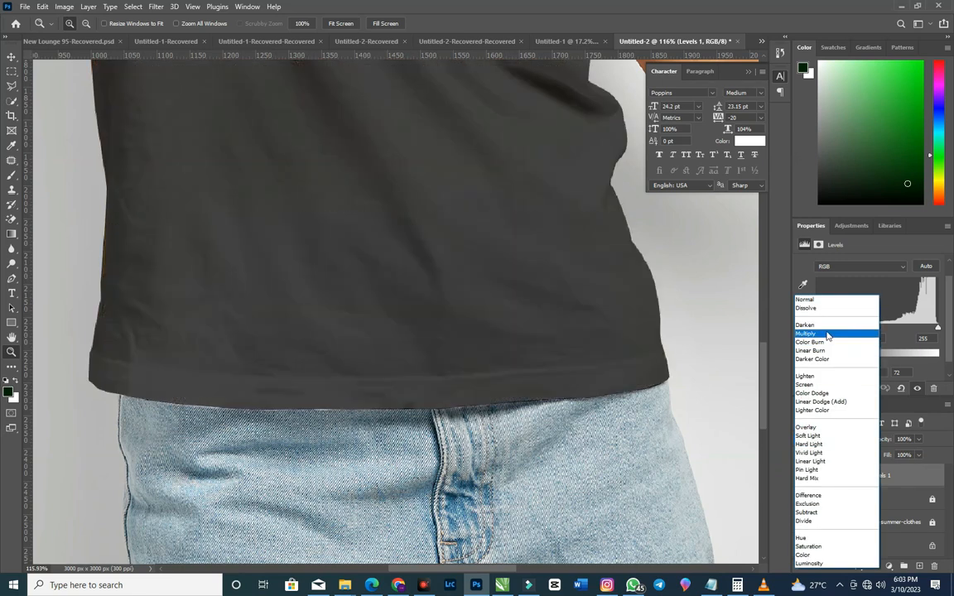
left_click(827, 334)
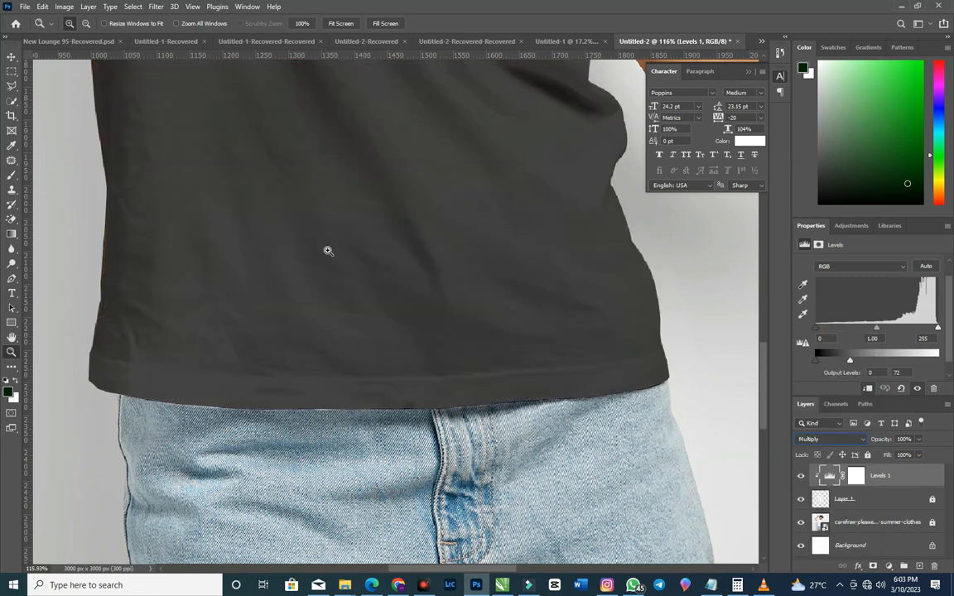
left_click(356, 150)
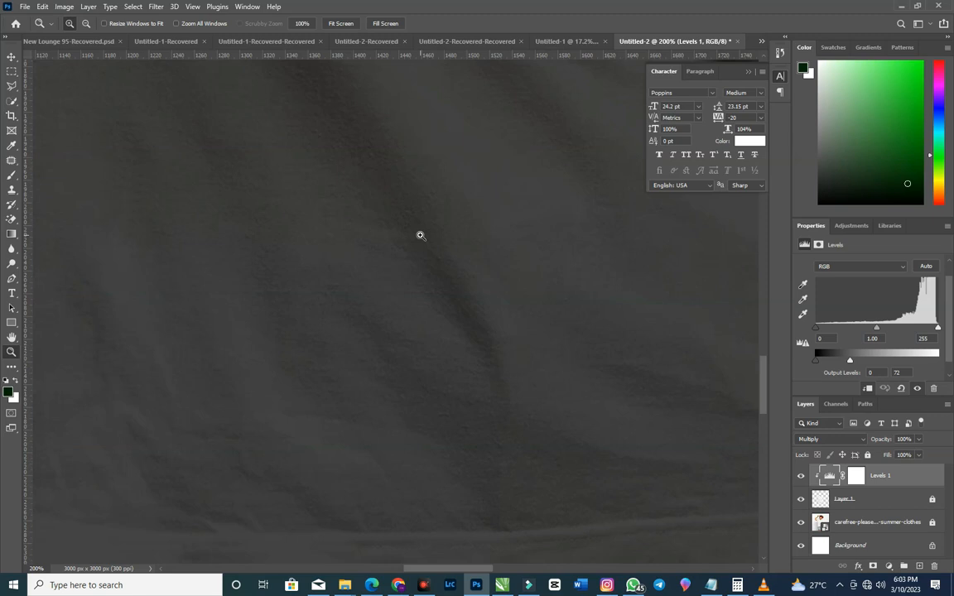
right_click(420, 235)
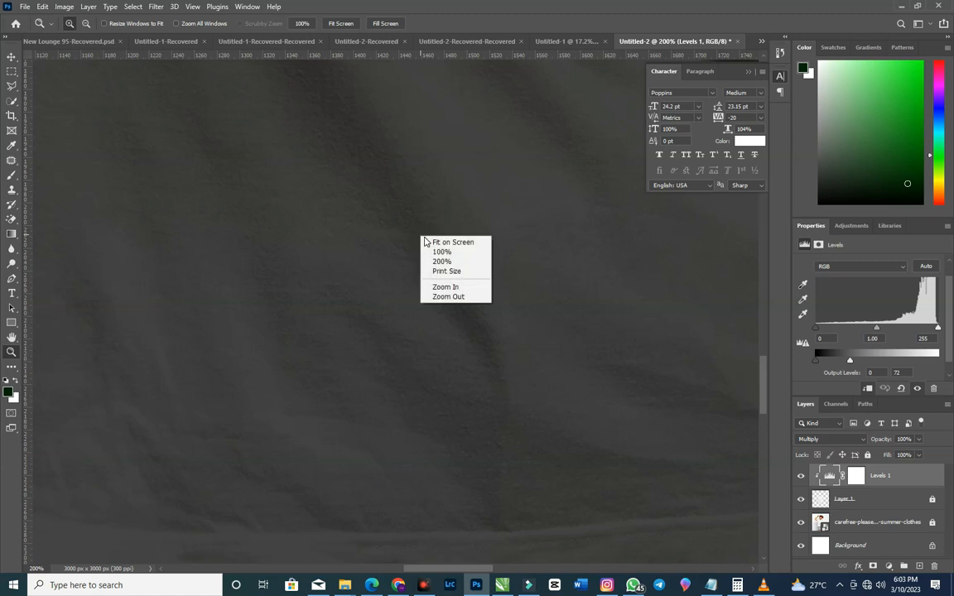
left_click(430, 244)
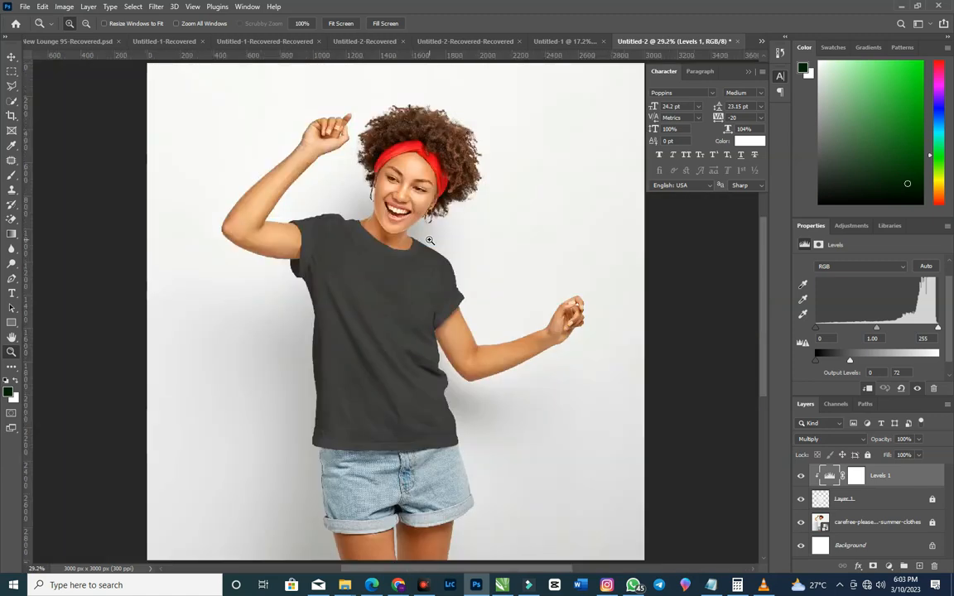
- Add a bright green #00ff00 Solid Color fill layer above the Levels adjustment and clip it to the T-shirt
left_click(889, 566)
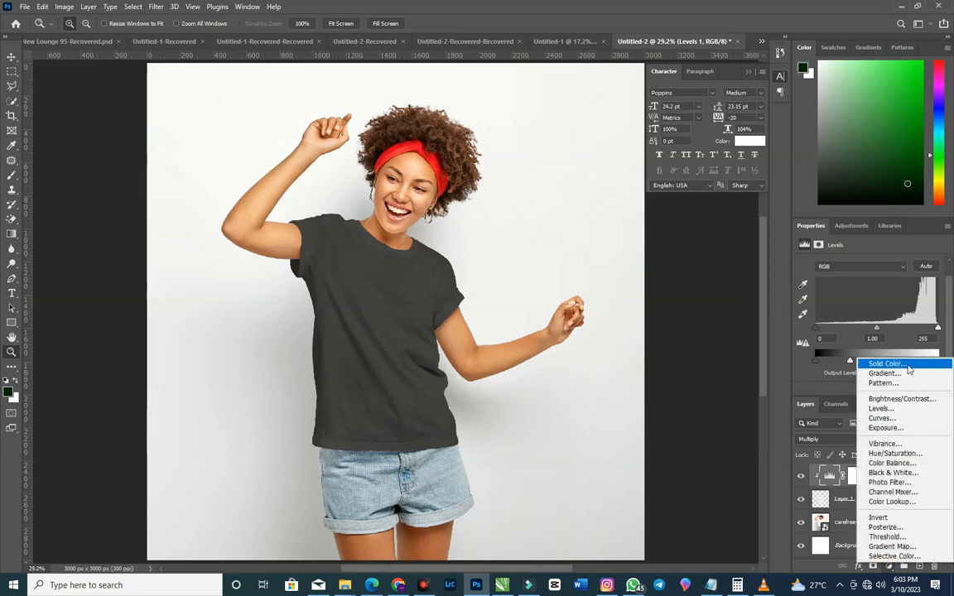
left_click(909, 369)
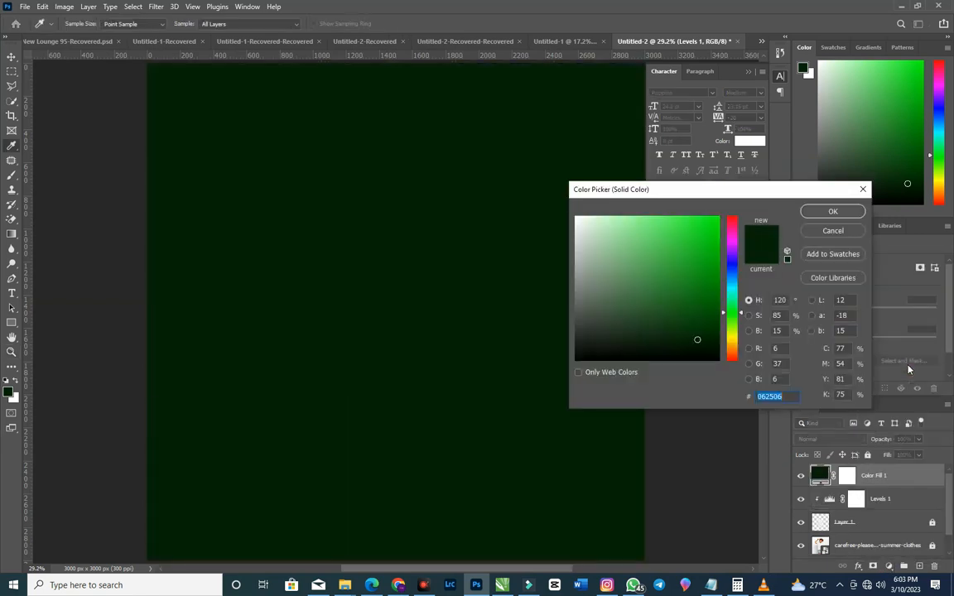
mouse_move(628, 267)
left_mouse_down()
mouse_move(687, 207)
mouse_move(753, 205)
left_mouse_up()
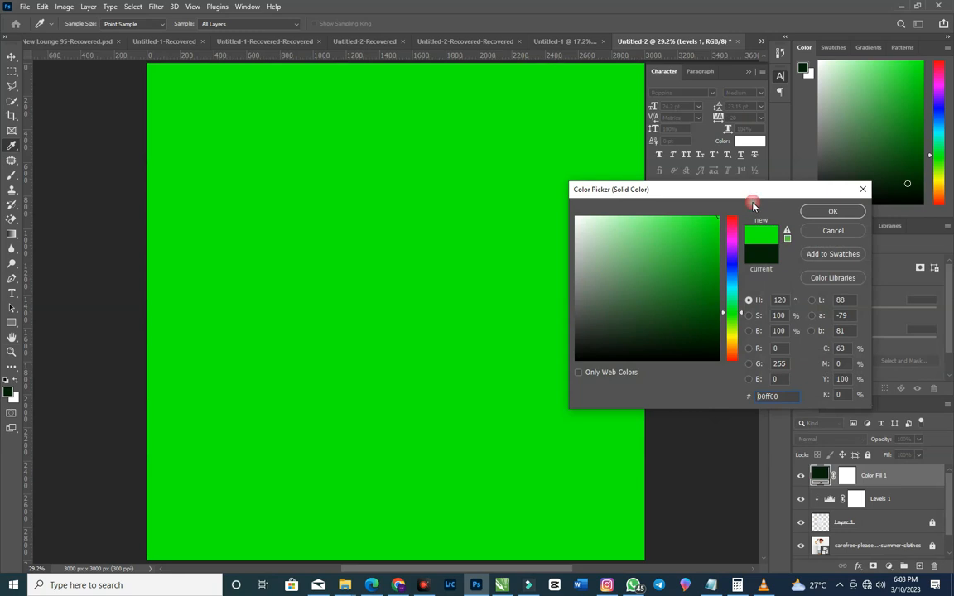
left_click(832, 211)
right_click(923, 485)
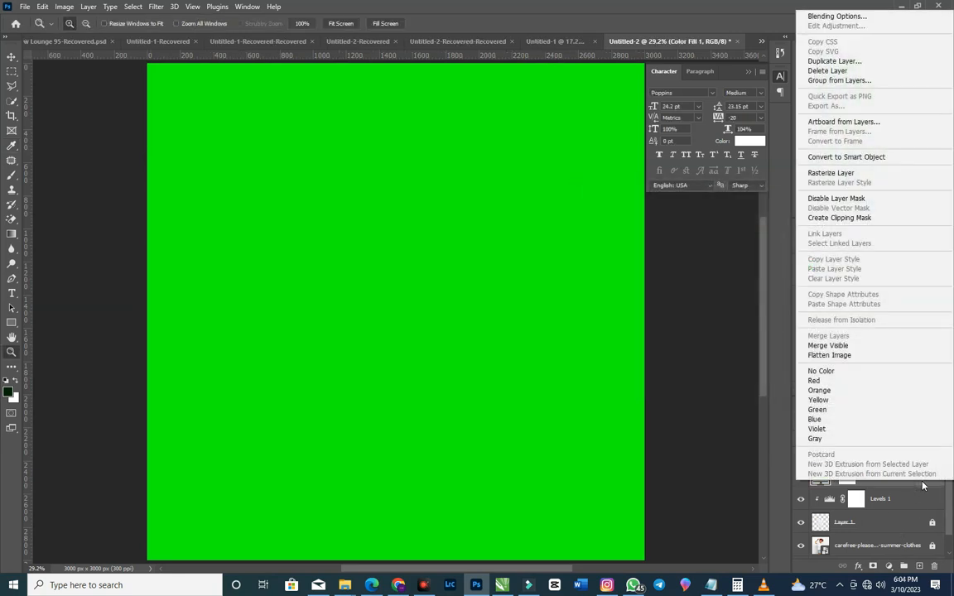
left_click(869, 220)
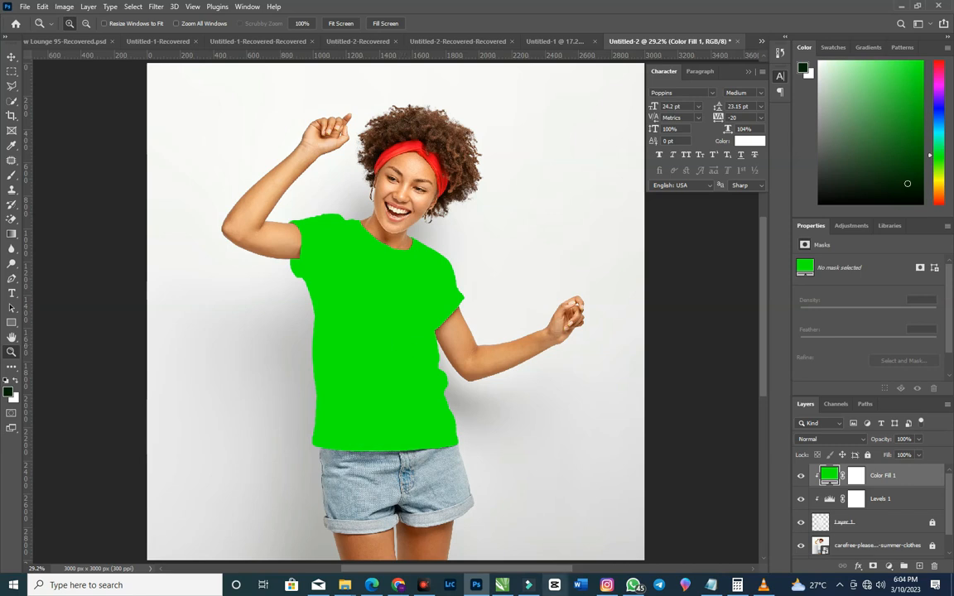
- Set the green fill layer's blend mode to Linear Dodge (Add), leaving its layer style options unchanged
left_click(857, 441)
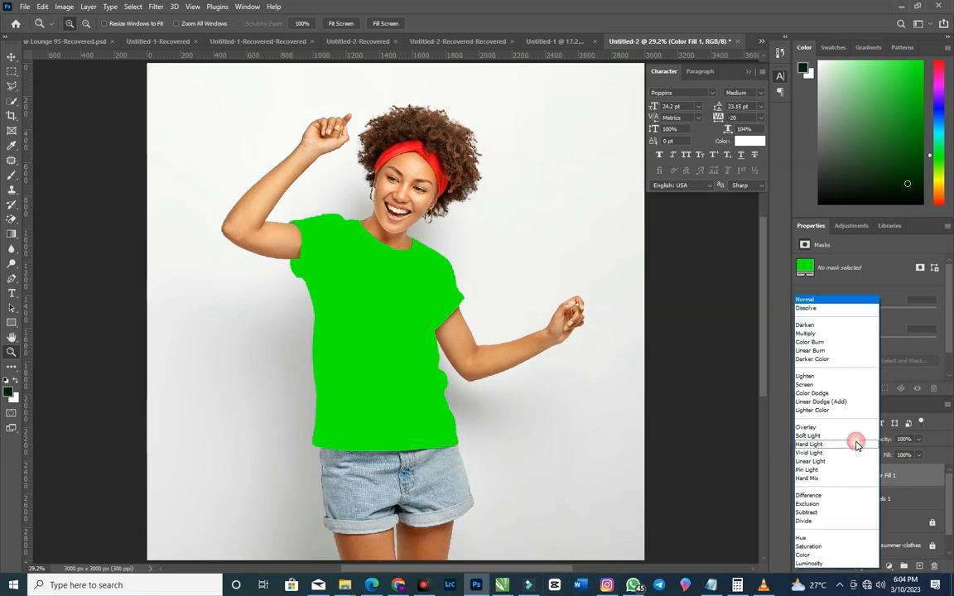
left_click(850, 403)
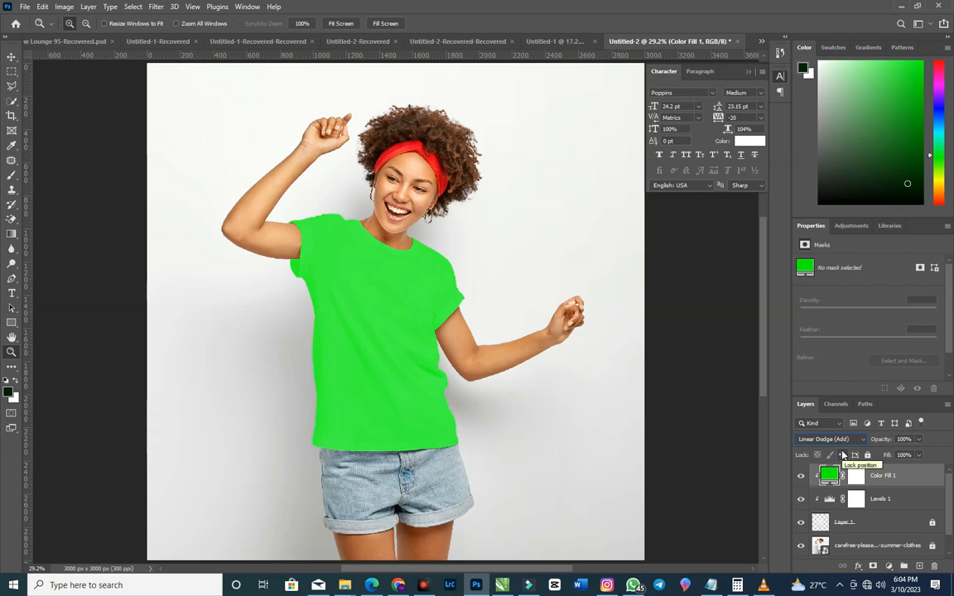
double_click(939, 479)
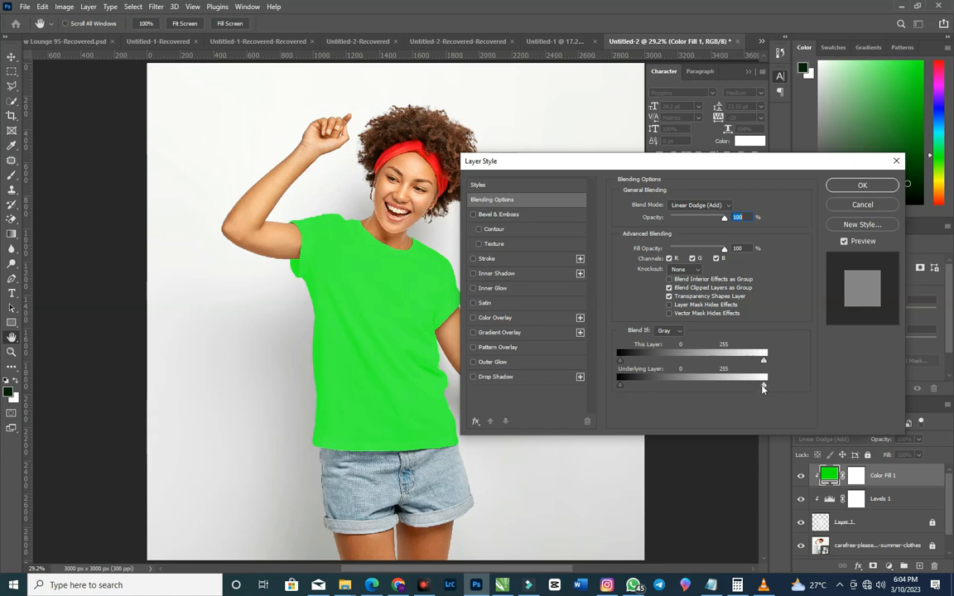
left_click(853, 207)
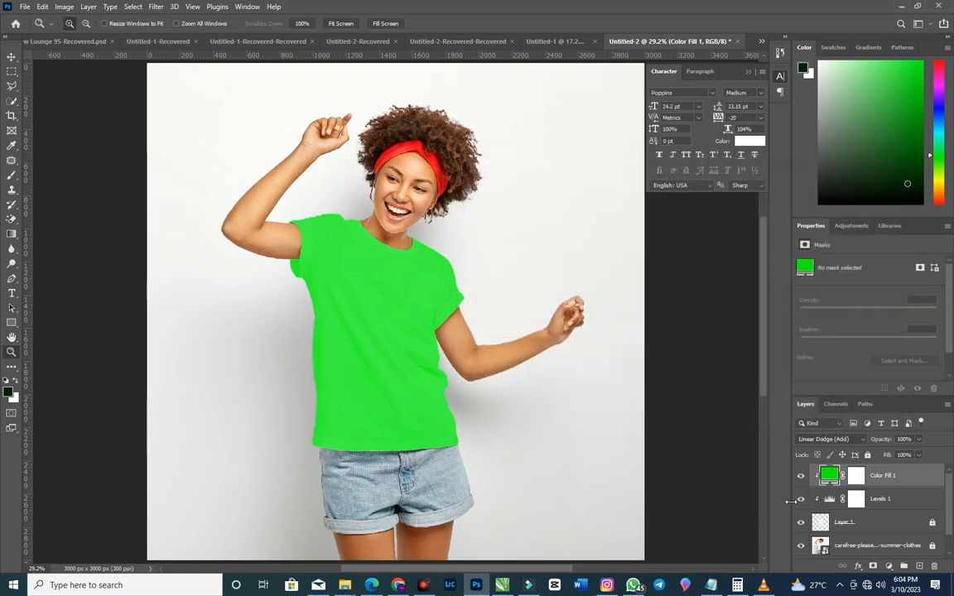
- Compare the original, darkened and green shirt by hiding and reshowing the Color Fill and Levels layers
left_click_drag(801, 475, 801, 499)
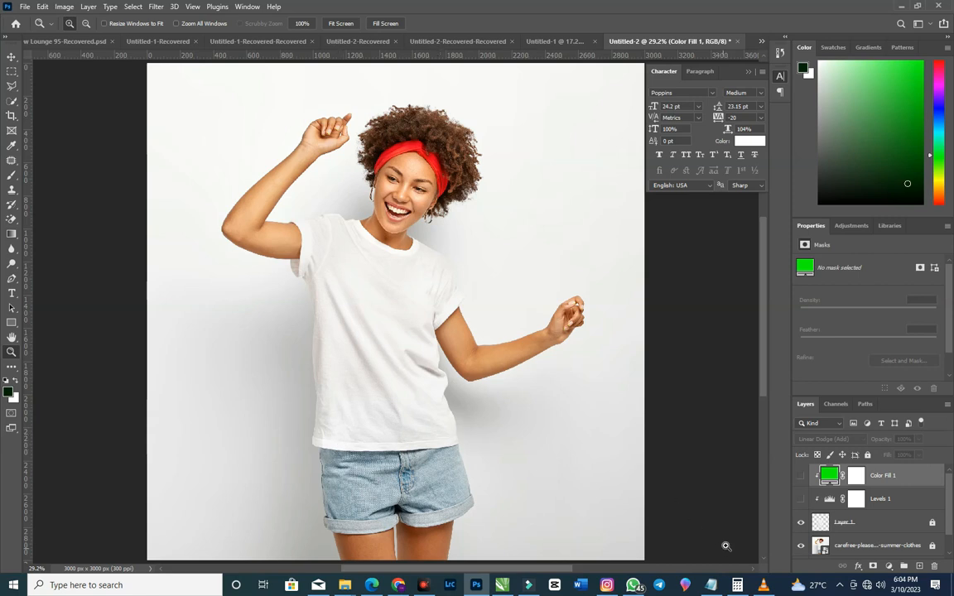
left_click(801, 495)
left_click(802, 482)
left_click(801, 484)
left_click(801, 497)
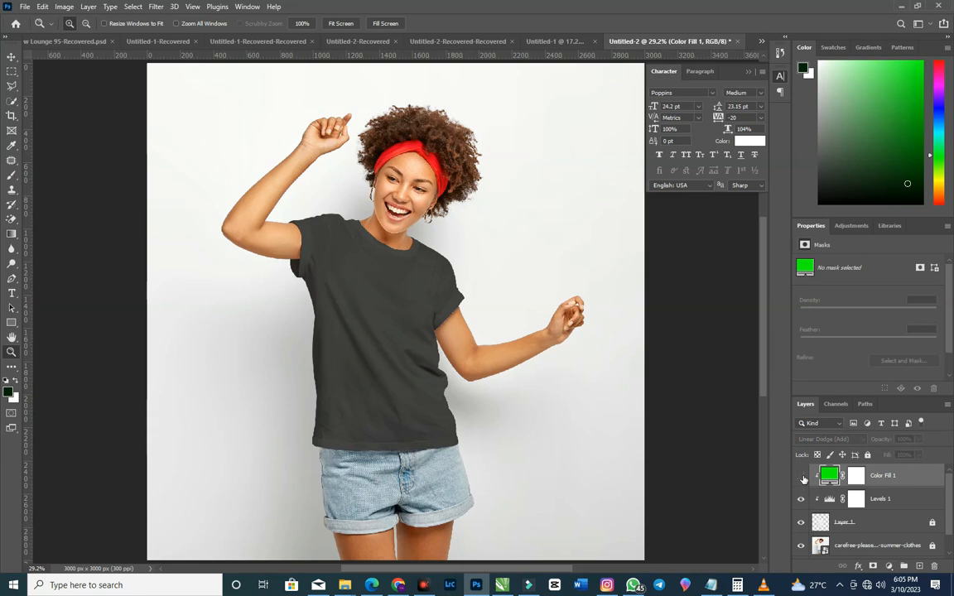
left_click(801, 477)
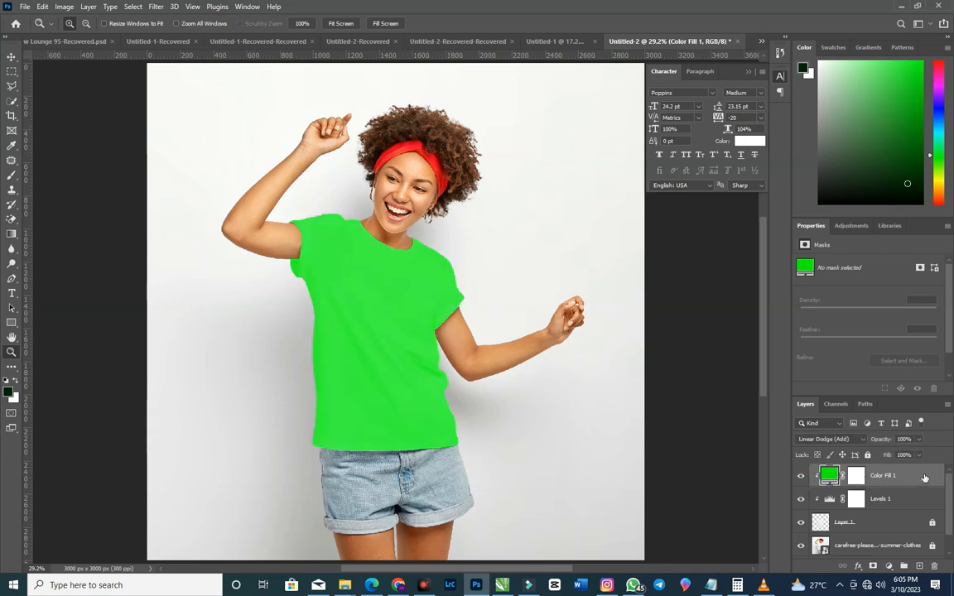
- Test the green fill layer's Blend If underlying highlight limit, restore it to 255, and set the underlying shadow limit to 58
double_click(851, 475)
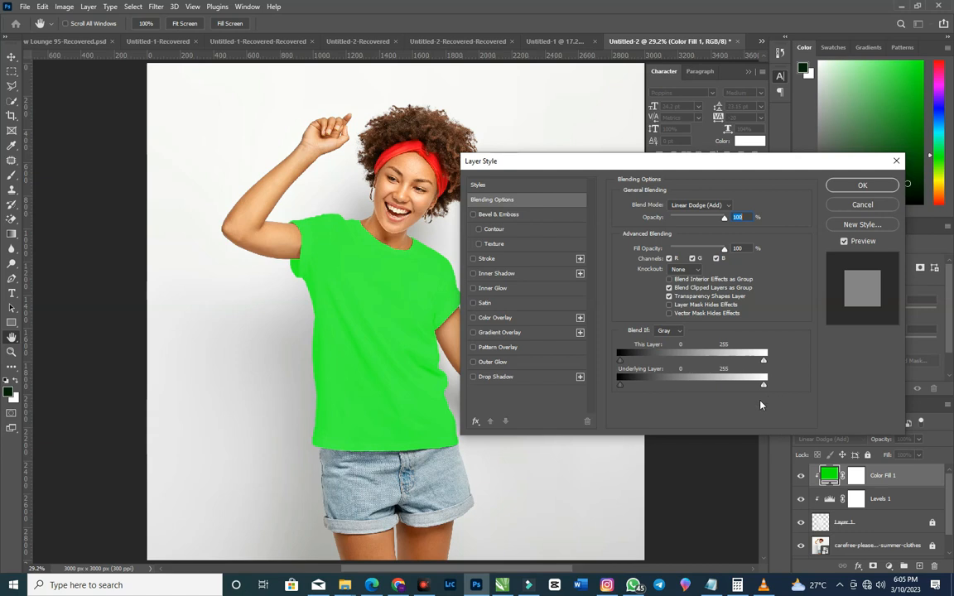
left_click_drag(733, 390, 644, 389)
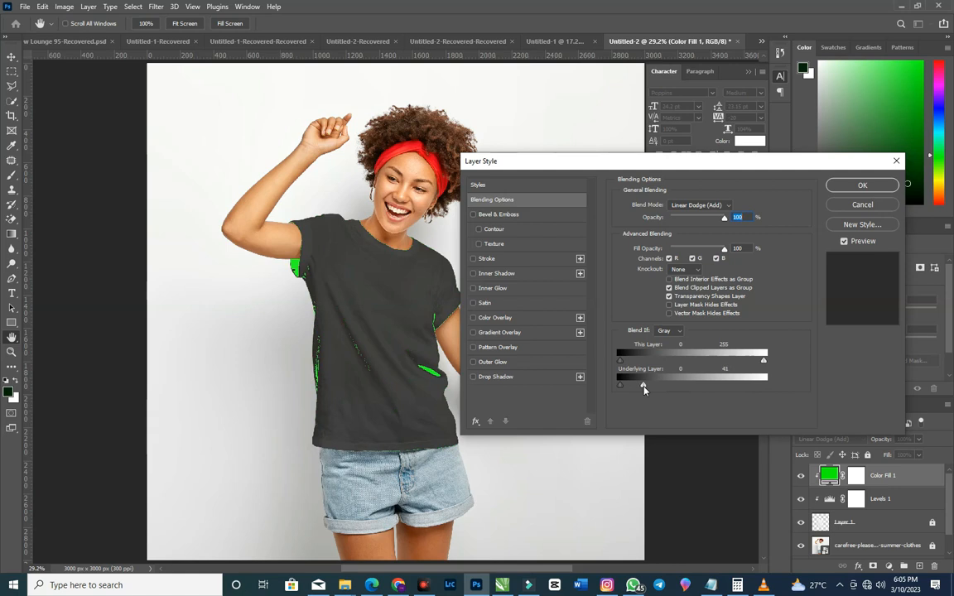
left_click_drag(645, 389, 698, 393)
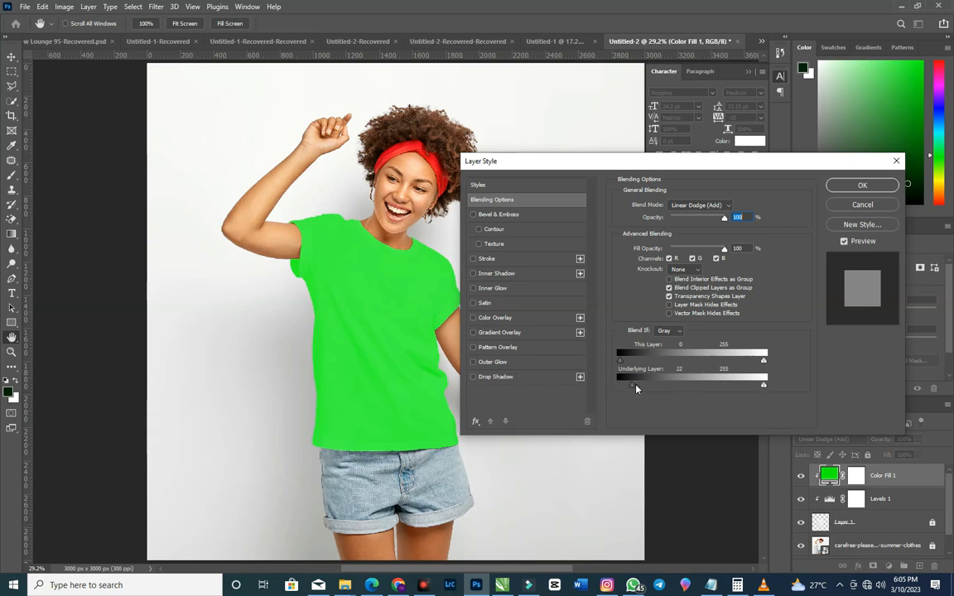
left_click_drag(637, 388, 655, 391)
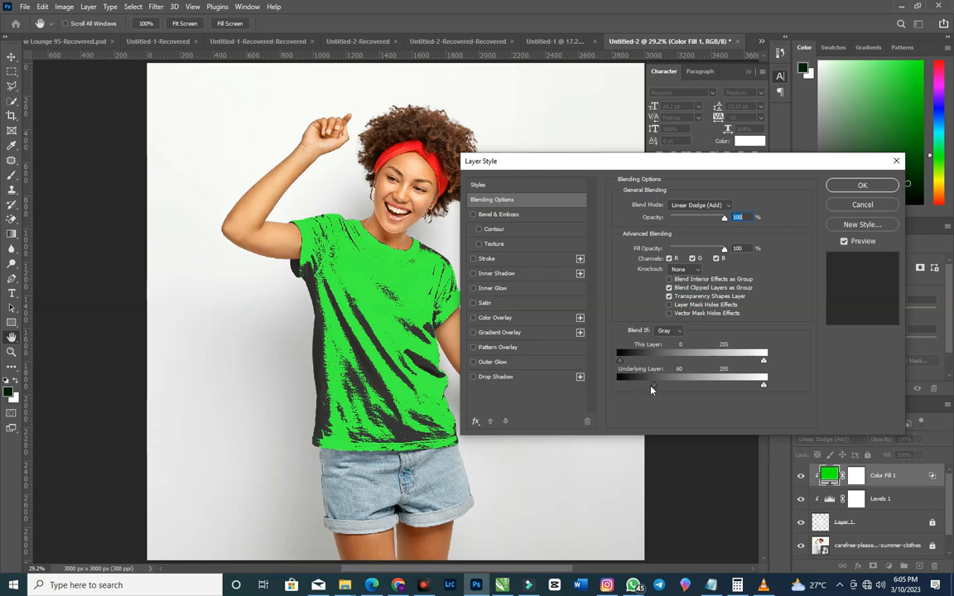
left_click_drag(654, 391, 652, 390)
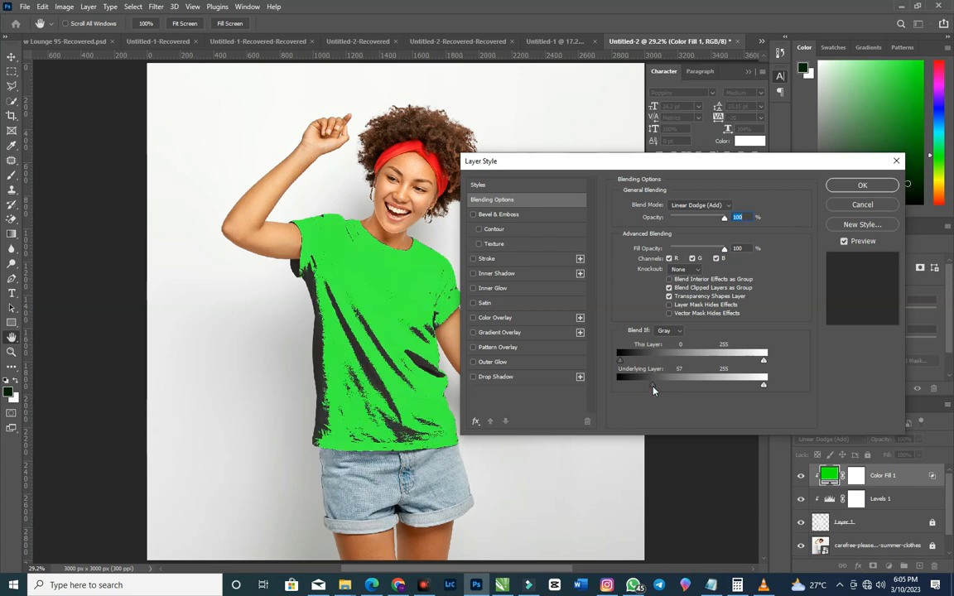
left_click(653, 390)
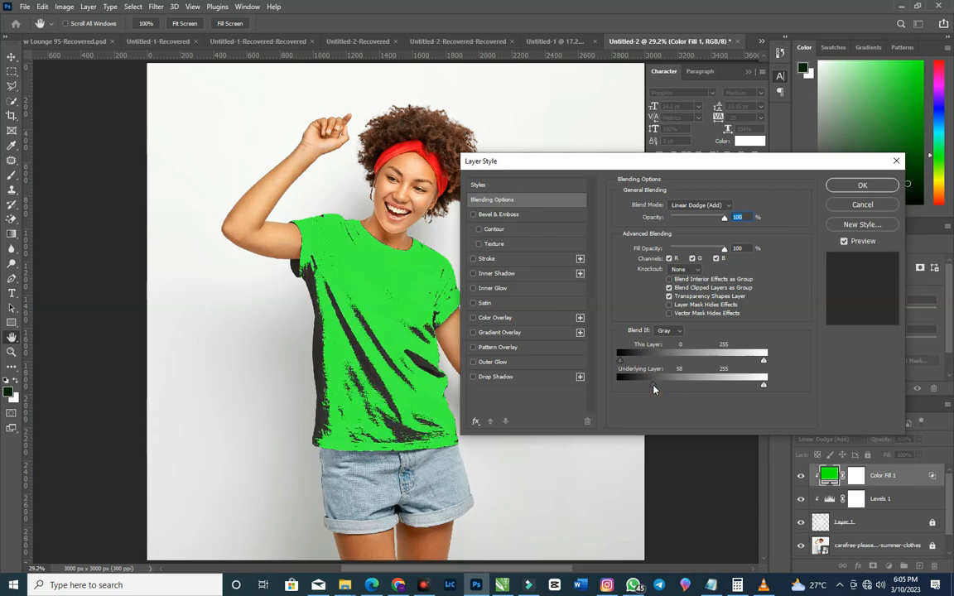
- Split the underlying layer's shadow limit into a soft 11 / 66 transition and apply the blending options
key("alt")
left_click_drag(652, 389, 637, 393)
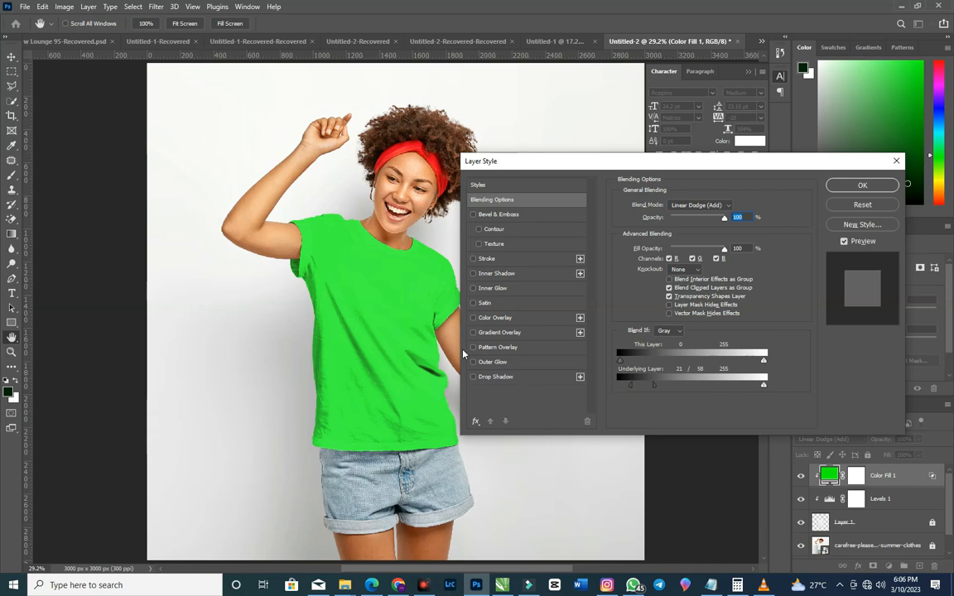
left_click_drag(655, 389, 659, 389)
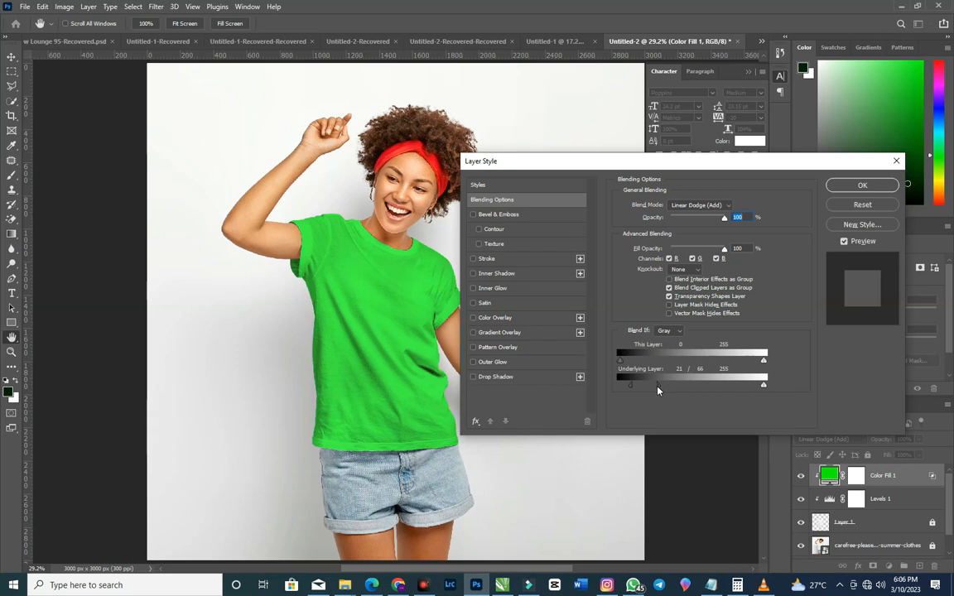
left_click_drag(630, 389, 633, 393)
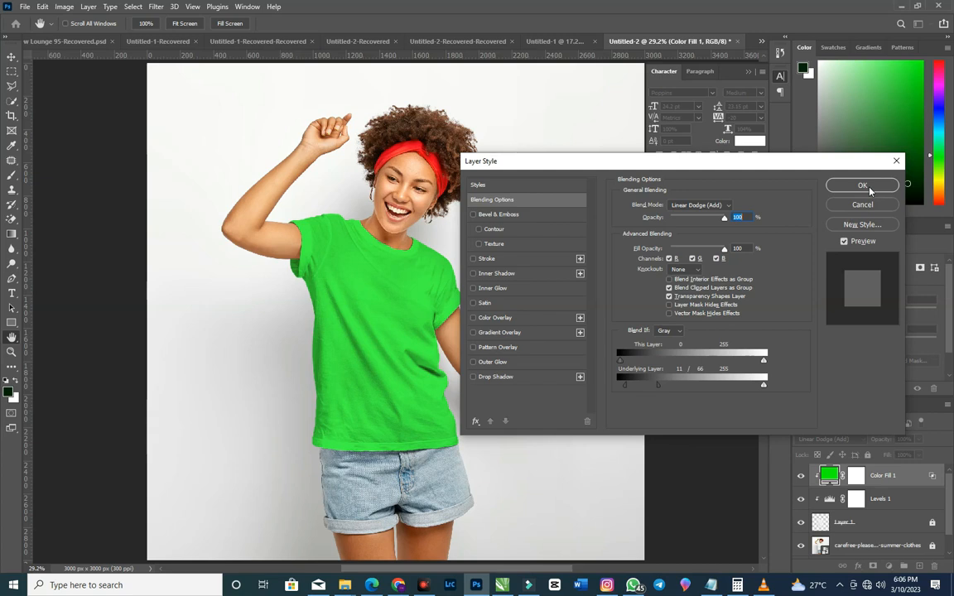
left_click(869, 190)
- Examine the green shirt's folds up close and in the full image
key("z")
left_click_drag(296, 213, 496, 454)
left_click_drag(241, 267, 458, 441)
left_click_drag(298, 259, 491, 407)
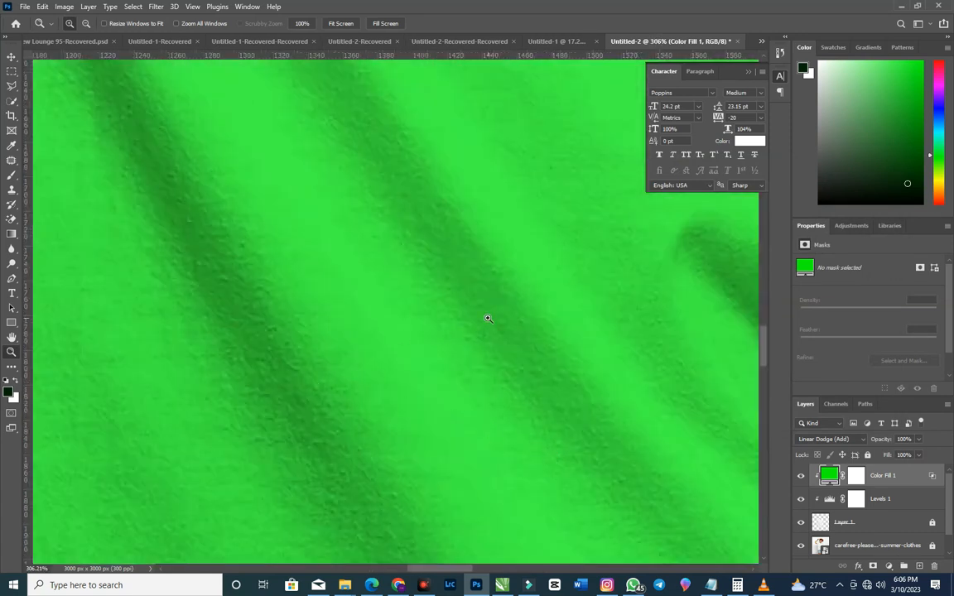
scroll(496, 315, "down", 1)
right_click(496, 315)
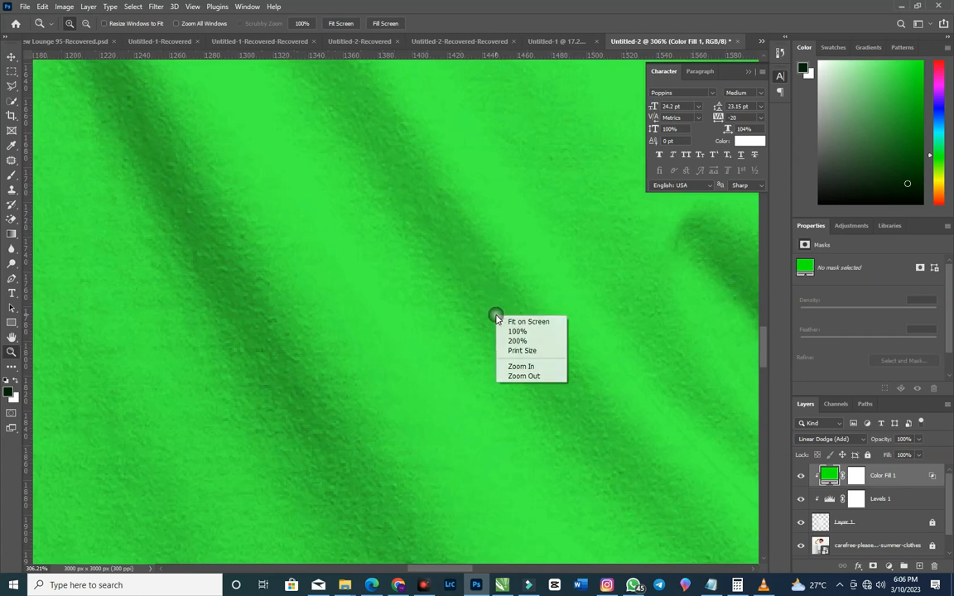
left_click(520, 321)
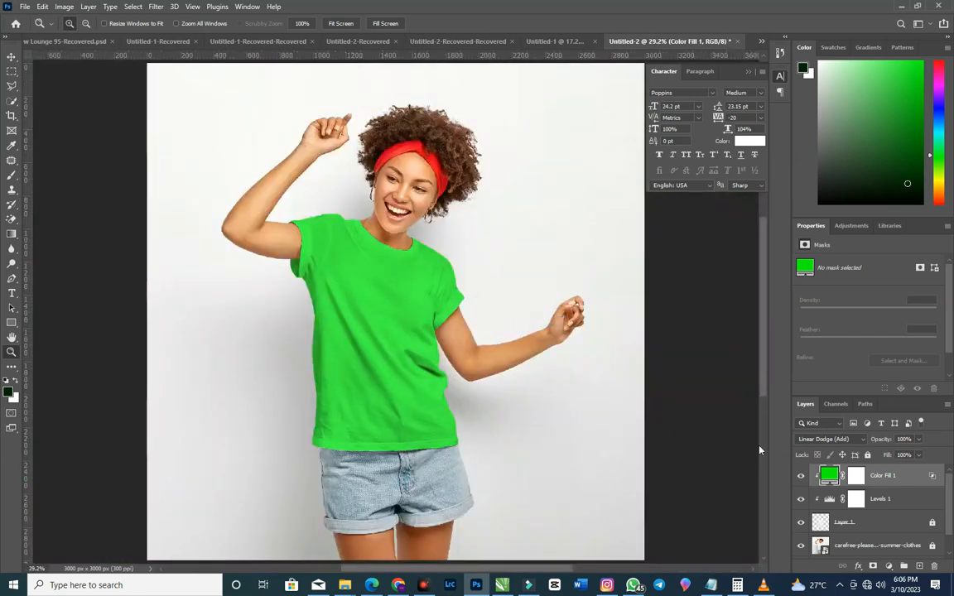
- Change the T-shirt's Solid Color fill to pure red #ff0000
double_click(829, 477)
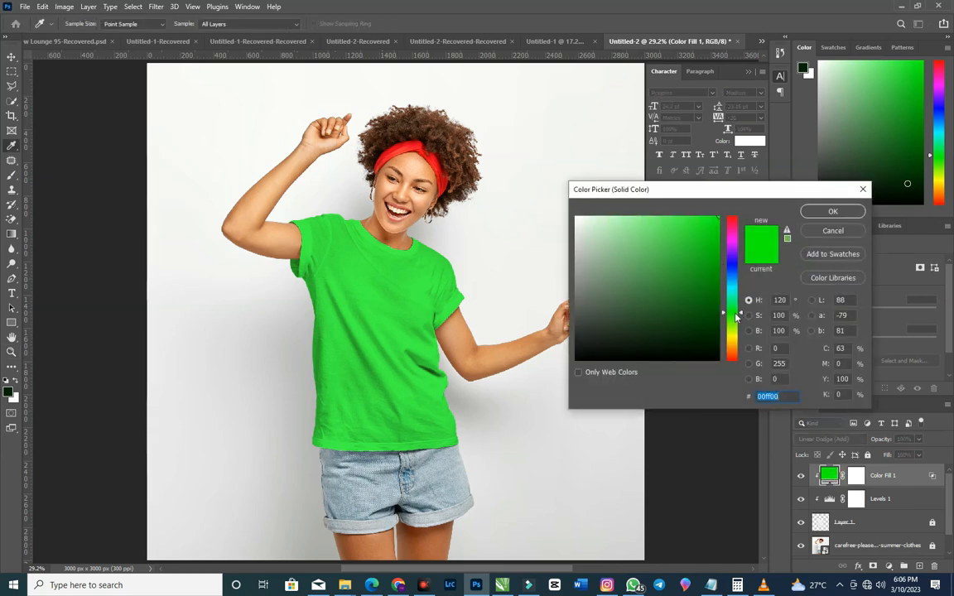
left_click_drag(720, 221, 723, 213)
left_click(733, 317)
left_click_drag(733, 317, 740, 216)
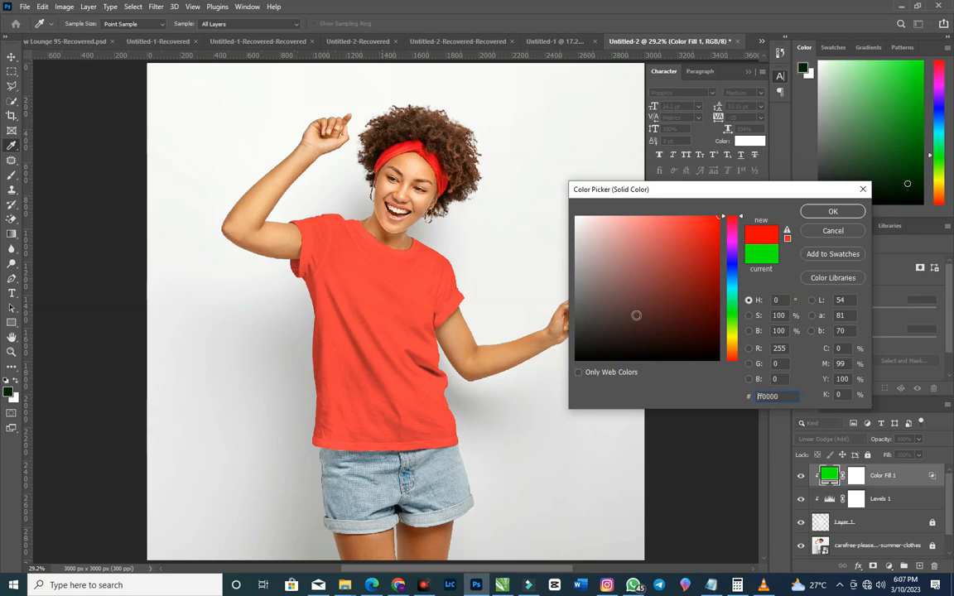
left_click(822, 211)
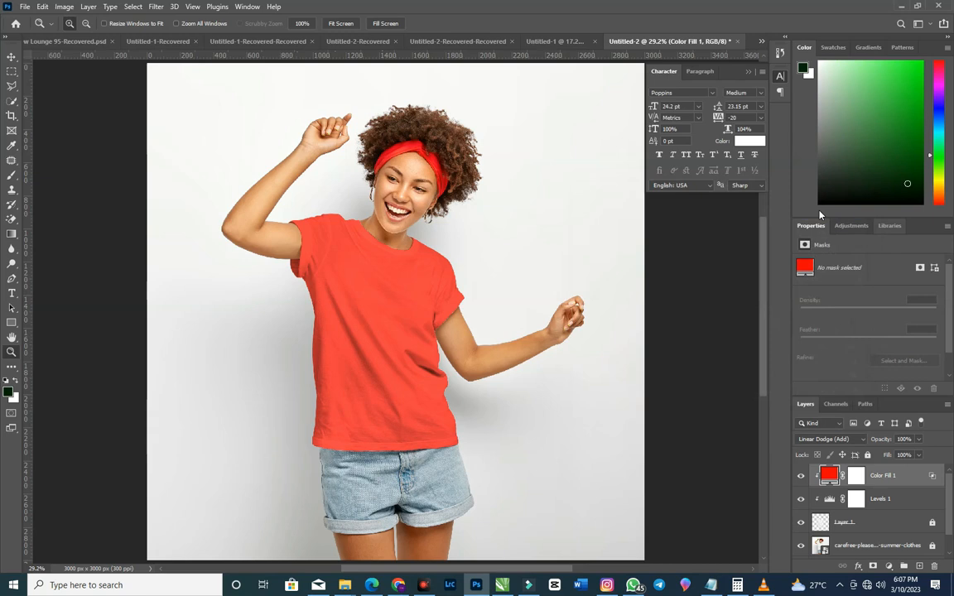
- Add a Vibrance adjustment clipped above the Color Fill layer, try the maximum vibrance, and settle on +12
left_click(888, 566)
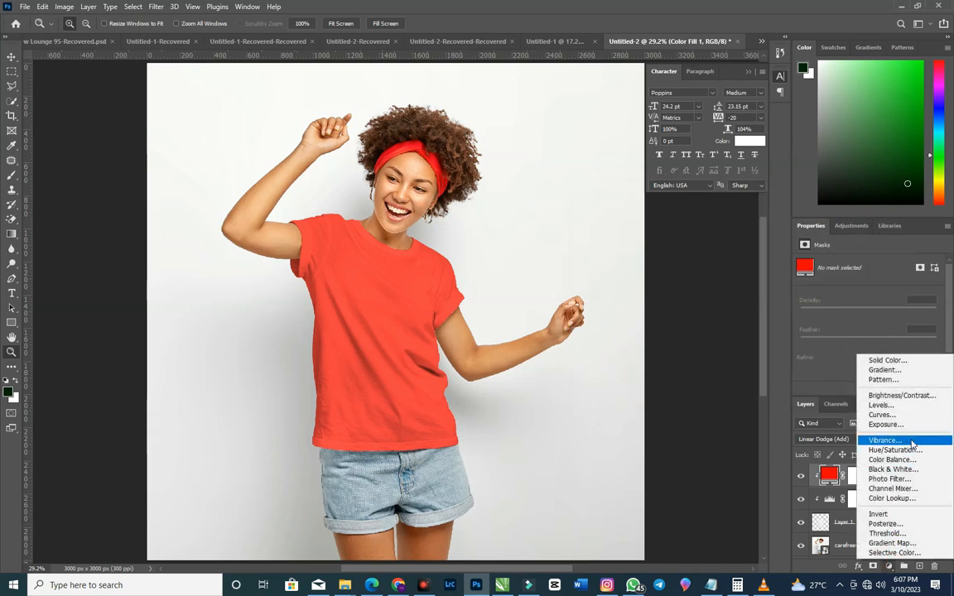
left_click(911, 445)
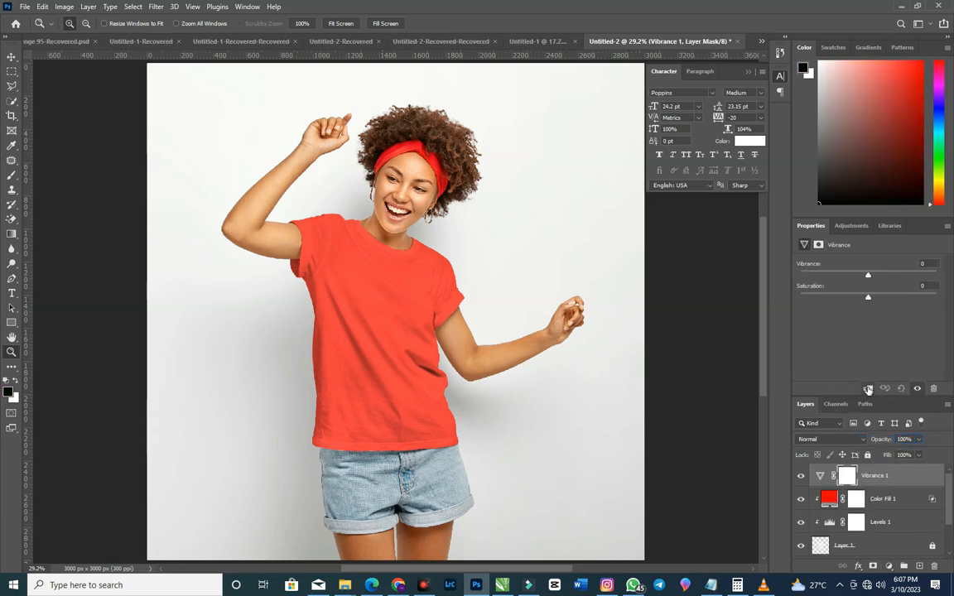
left_click(868, 389)
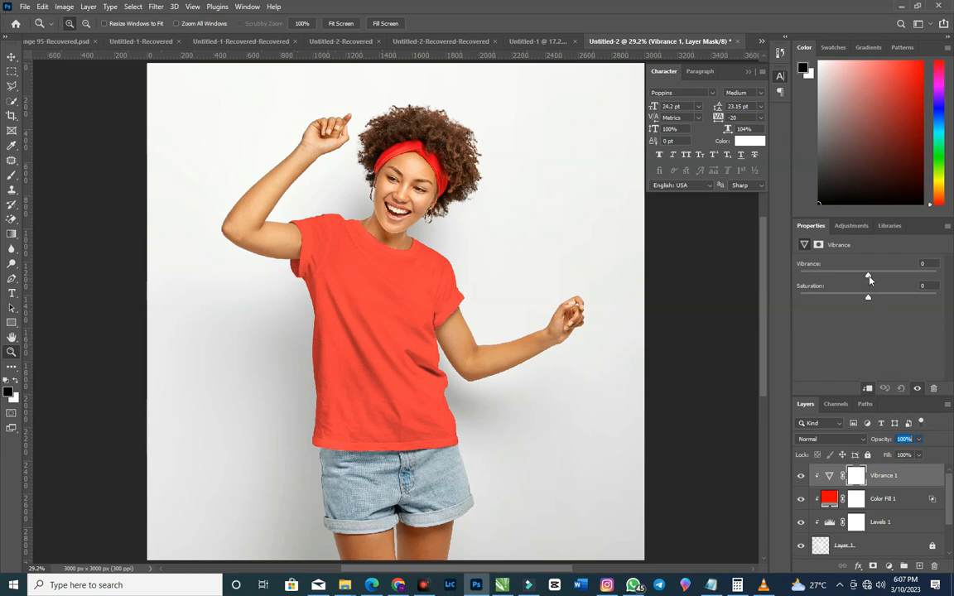
left_click_drag(869, 279, 872, 282)
left_click_drag(872, 277, 952, 280)
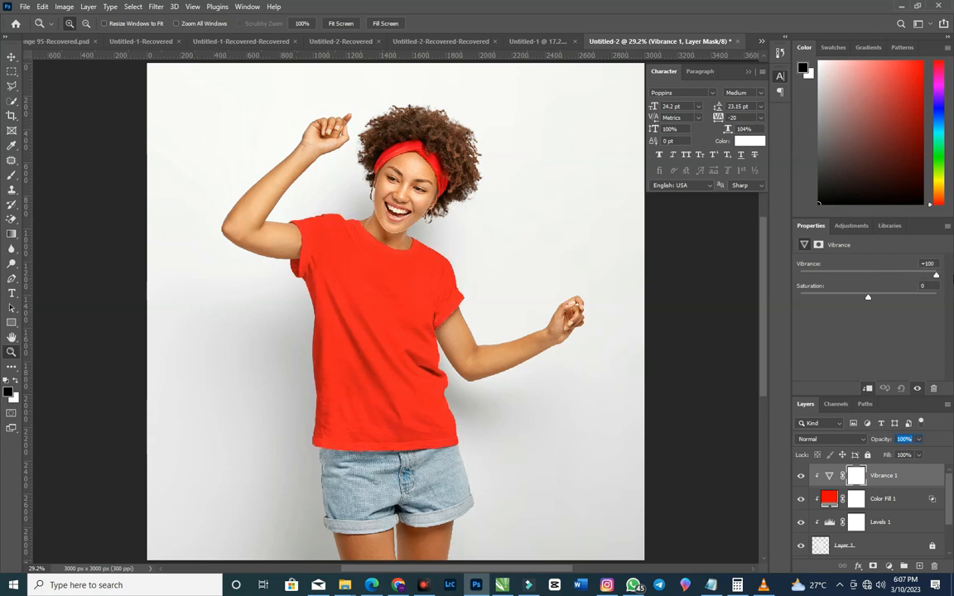
left_click_drag(932, 281, 877, 292)
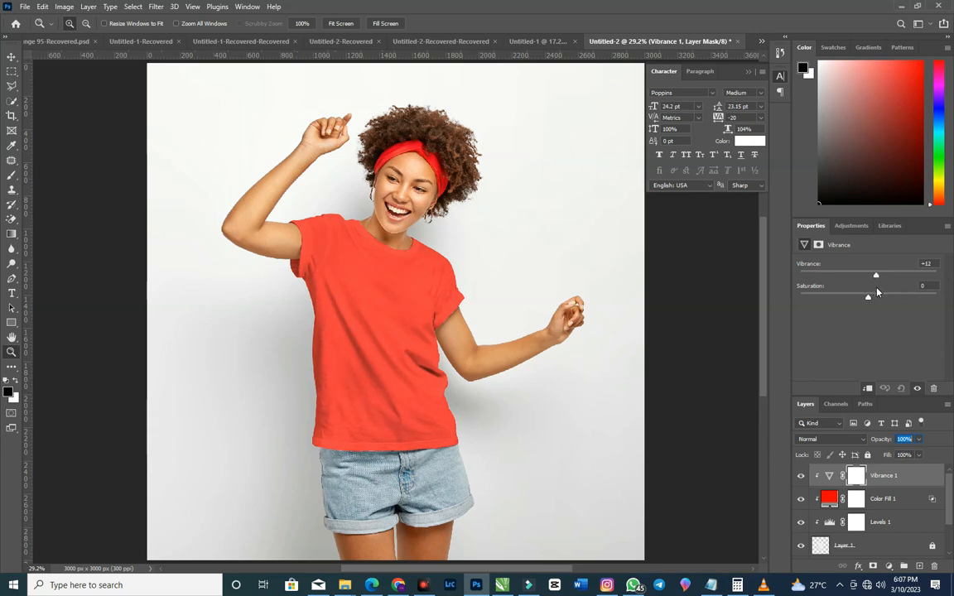
left_click_drag(878, 292, 870, 310)
- Change the T-shirt's Solid Color fill to a very dark red, #240000
double_click(829, 498)
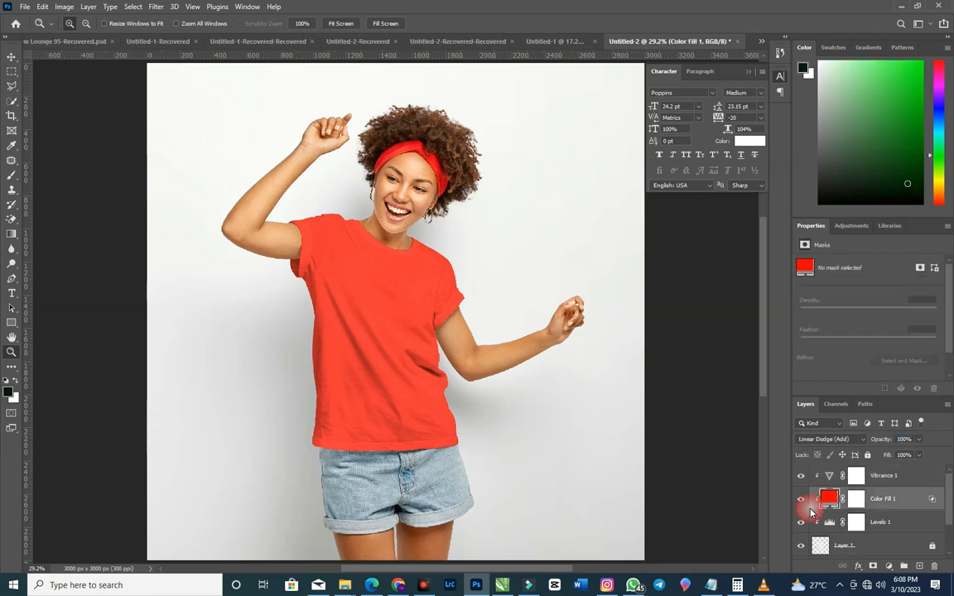
left_click_drag(735, 361, 739, 216)
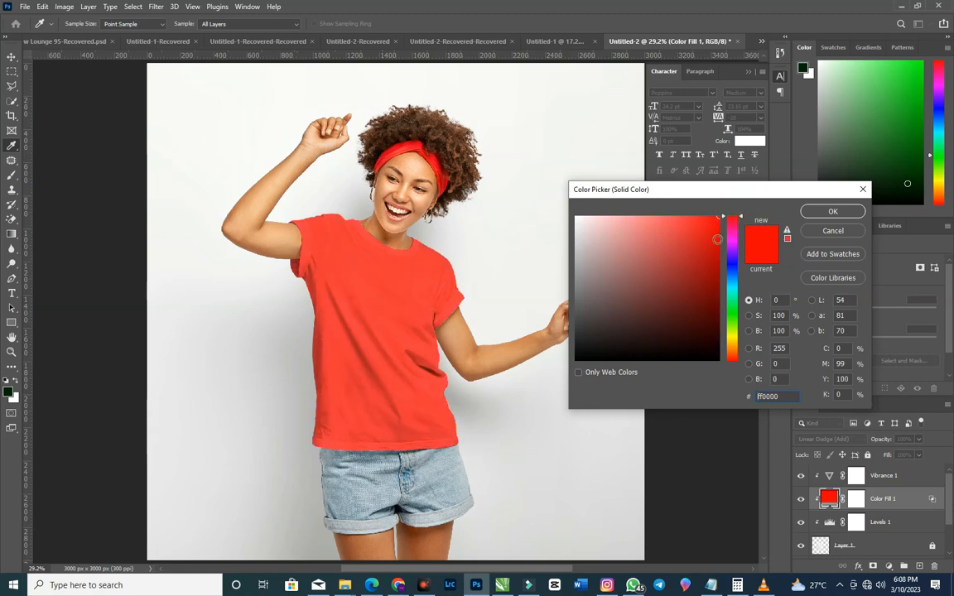
left_click_drag(713, 280, 718, 340)
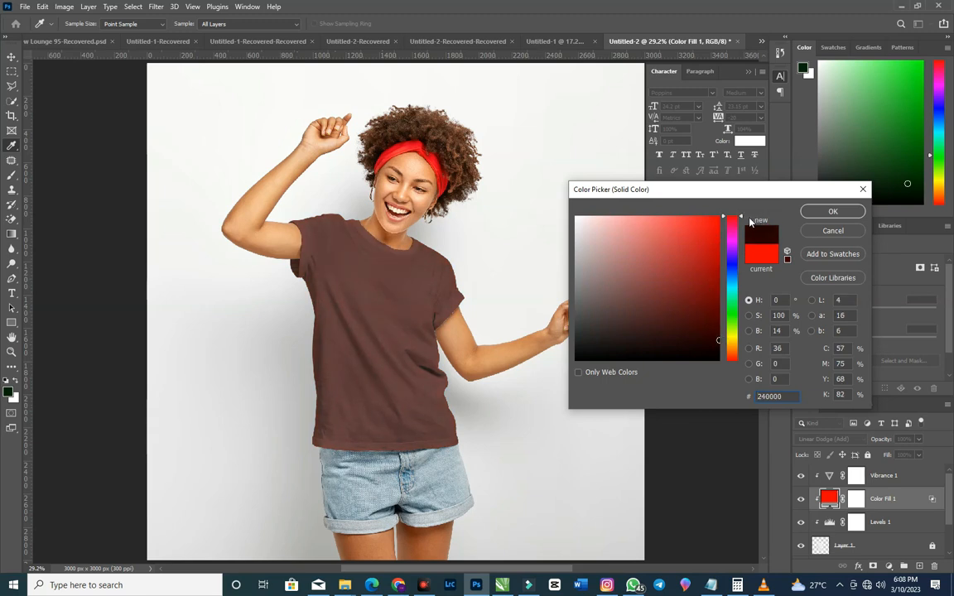
left_click_drag(739, 219, 754, 381)
left_click(831, 212)
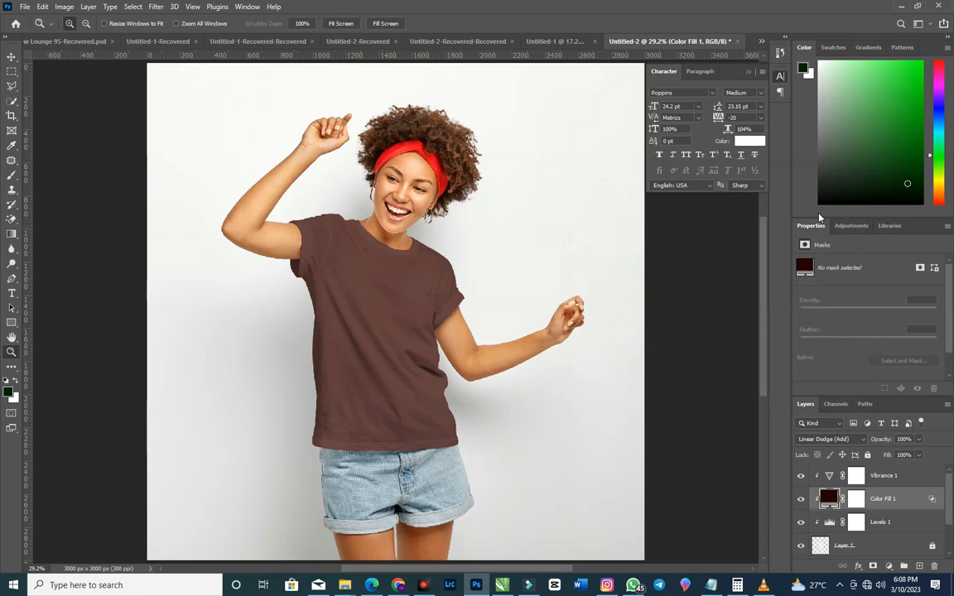